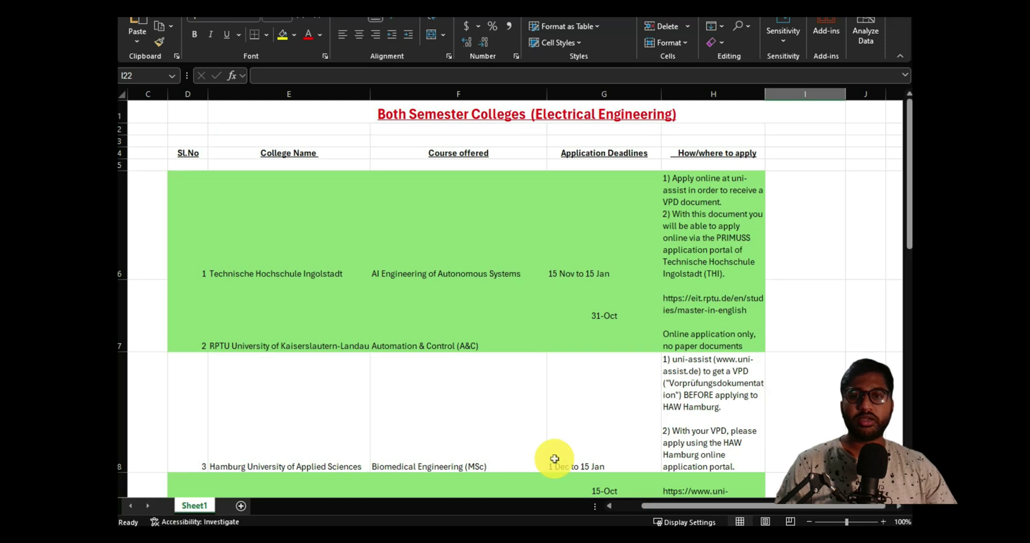
# - Review the college list and select the University of Stuttgart row, D31:J31
pyautogui.scroll(-1, 569, 451)
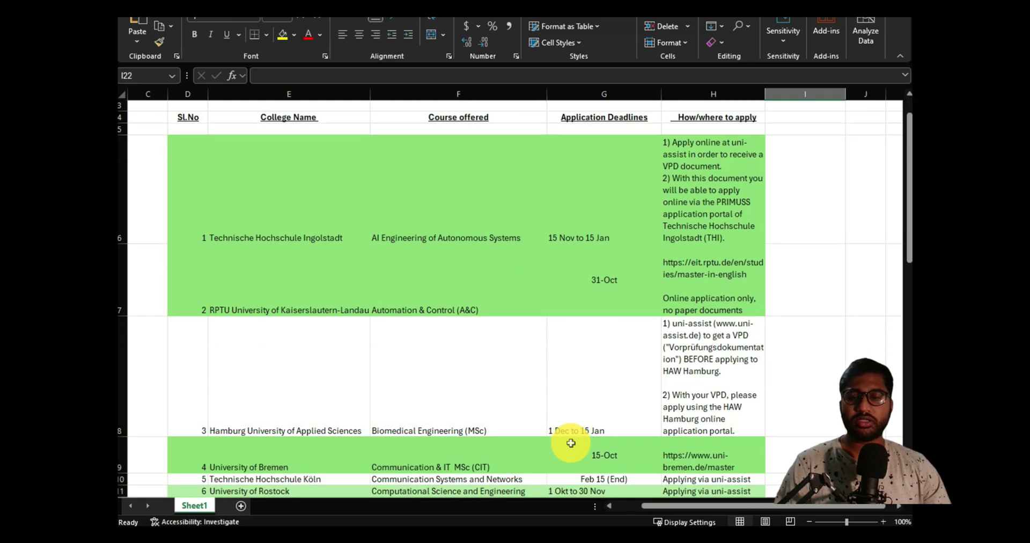
pyautogui.scroll(1, 571, 442)
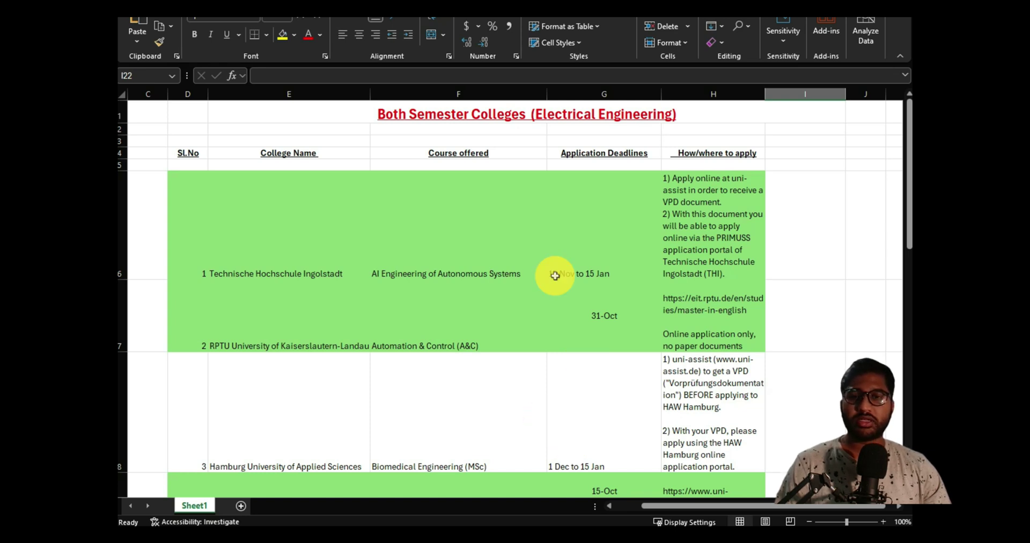
pyautogui.scroll(-3, 576, 309)
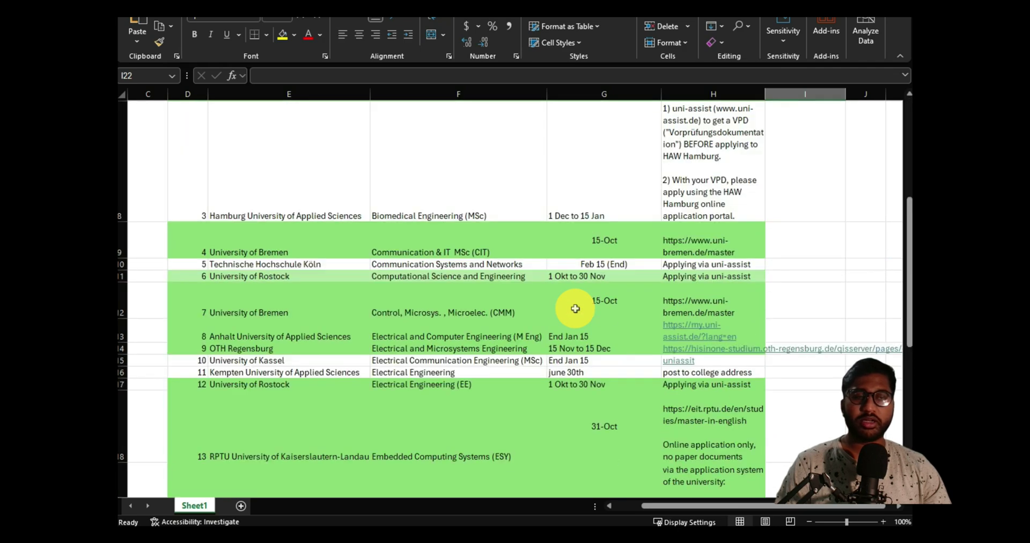
pyautogui.scroll(-3, 566, 285)
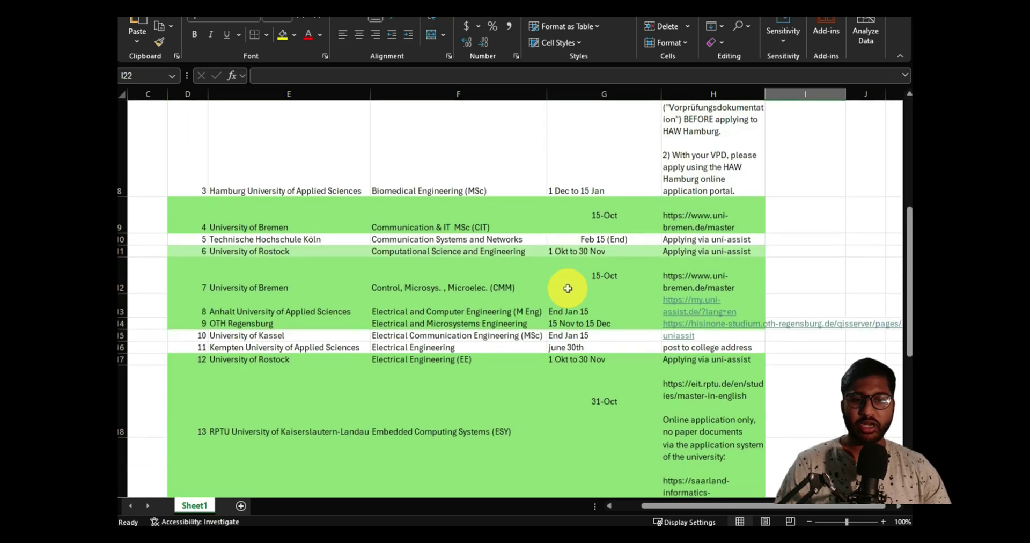
pyautogui.scroll(-3, 568, 288)
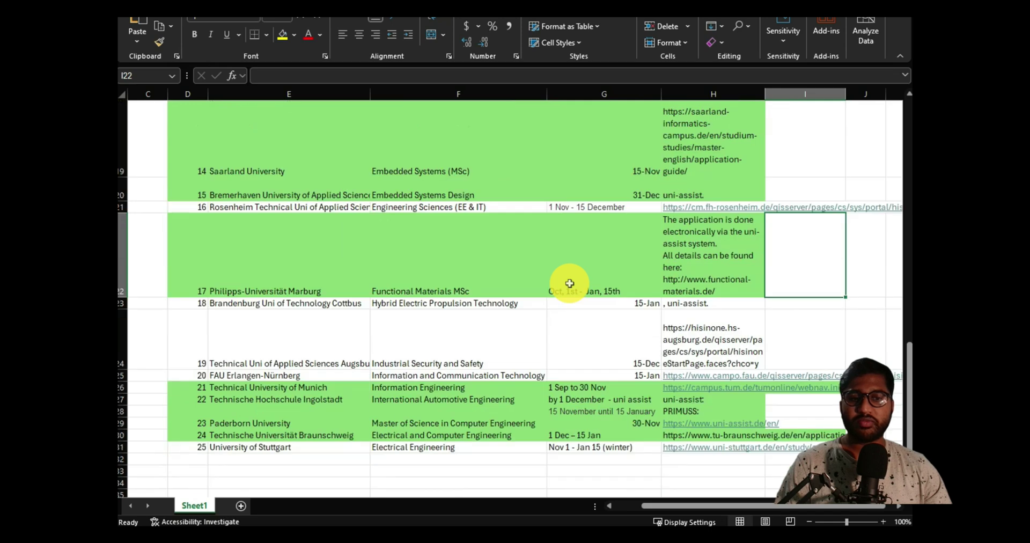
pyautogui.scroll(-3, 569, 283)
pyautogui.scroll(1, 569, 284)
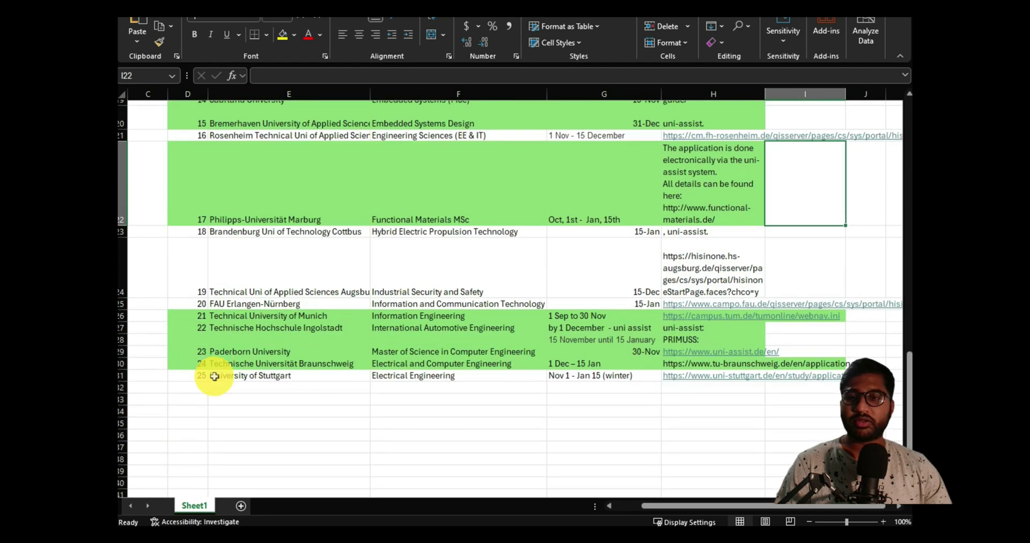
pyautogui.moveTo(215, 376); pyautogui.dragTo(880, 370)
# - Fill D31:J31 (Stuttgart) and D25:J25 (FAU Erlangen-Nürnberg) with the green highlight colour
pyautogui.click(294, 35)
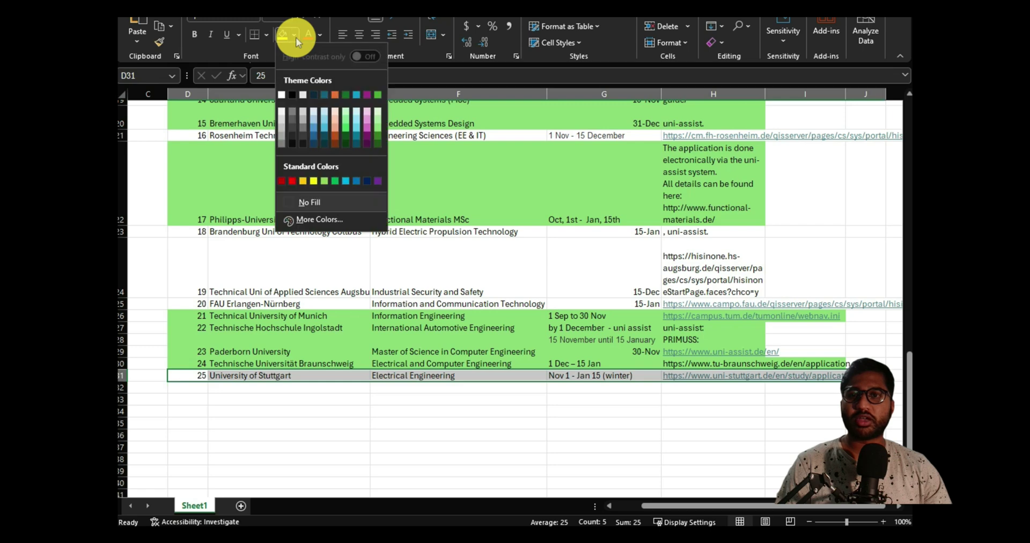
pyautogui.click(379, 131)
pyautogui.click(380, 408)
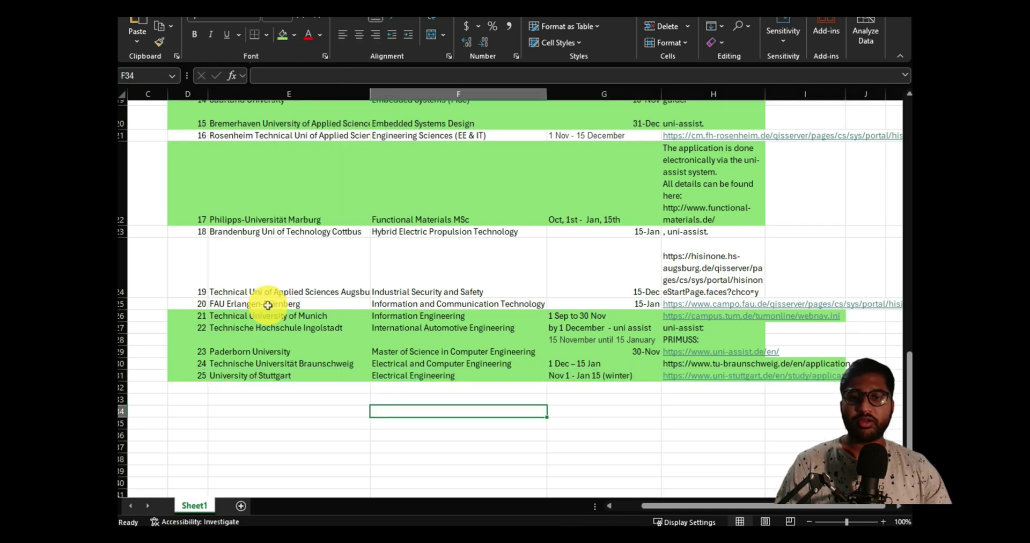
pyautogui.moveTo(177, 305); pyautogui.dragTo(884, 302)
pyautogui.click(282, 35)
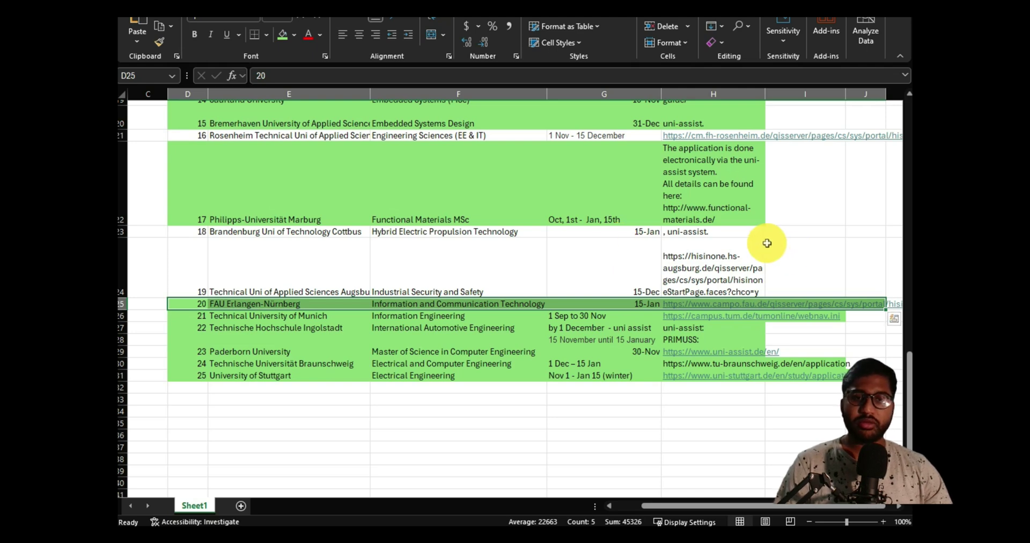
# - Select the University of Kassel Electrical Communication Engineering entry across D15:G15, then click I15
pyautogui.scroll(2, 773, 238)
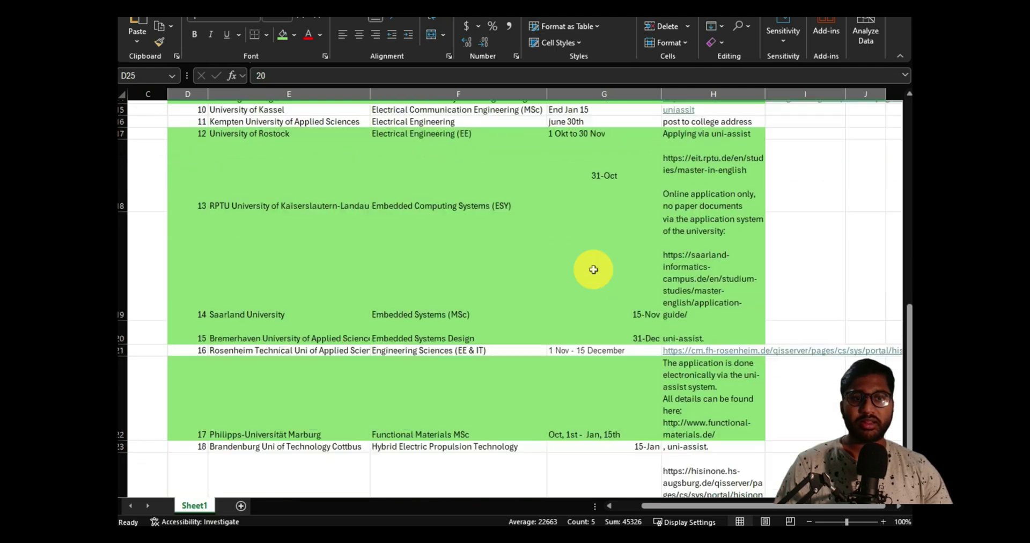
pyautogui.scroll(3, 593, 270)
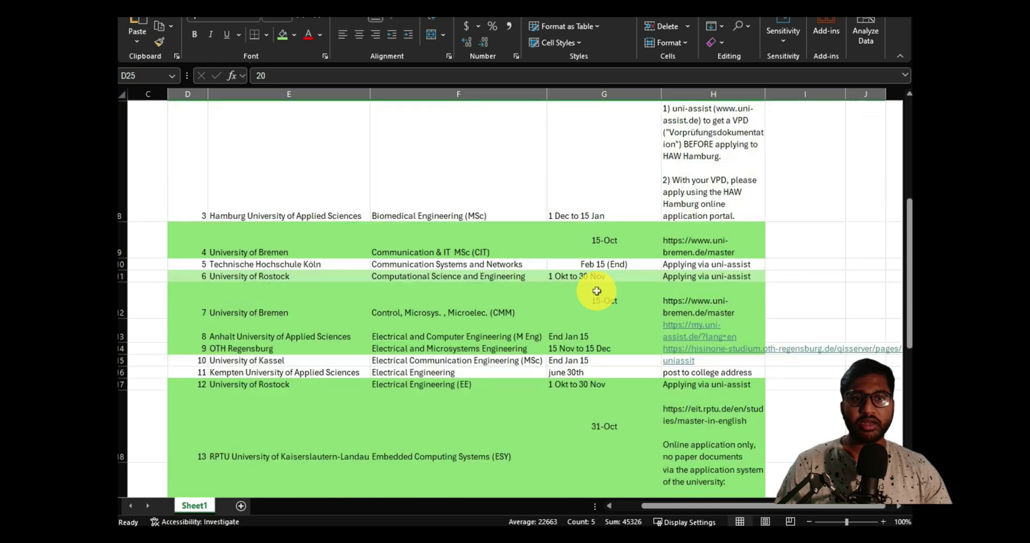
pyautogui.scroll(1, 596, 291)
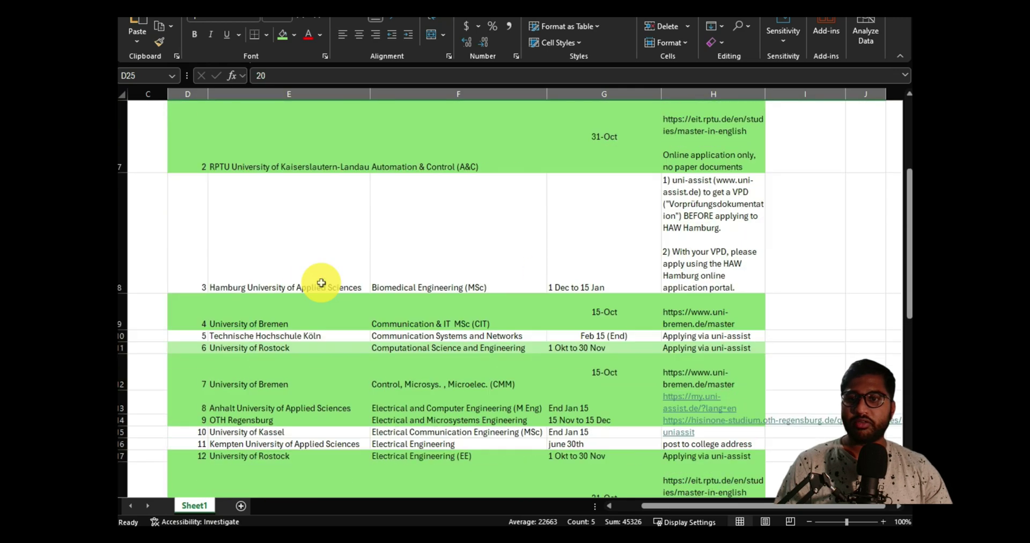
pyautogui.scroll(-1, 221, 405)
pyautogui.moveTo(214, 396); pyautogui.dragTo(710, 391)
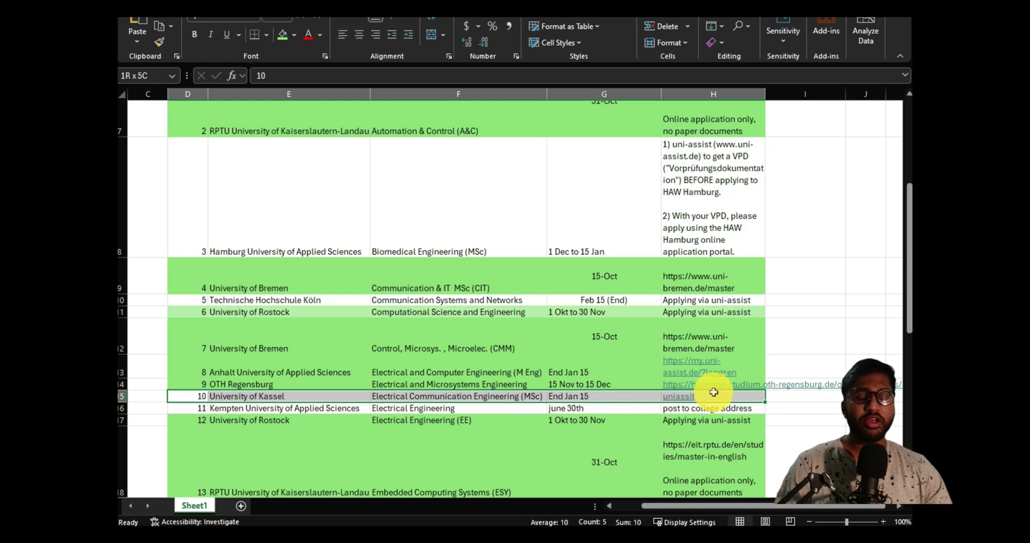
pyautogui.click(790, 395)
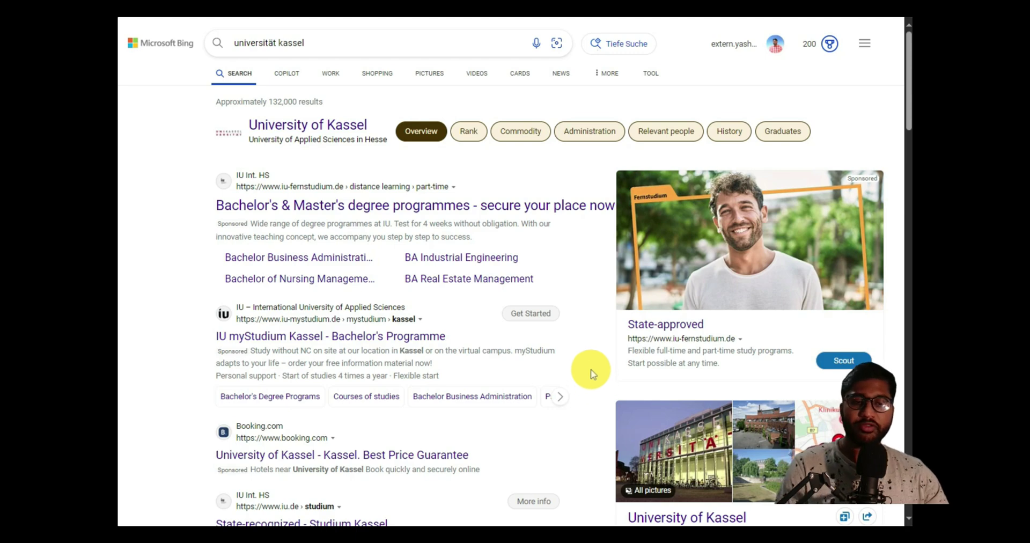
# - Open the 'UNI - University of Kassel' result leading to uni-kassel.de
pyautogui.scroll(-5, 590, 373)
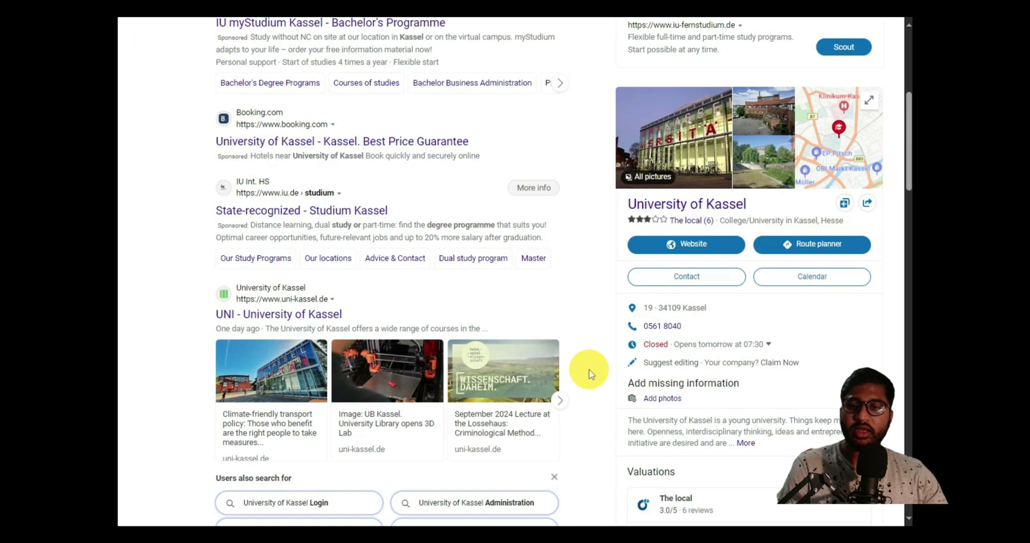
pyautogui.scroll(5, 589, 374)
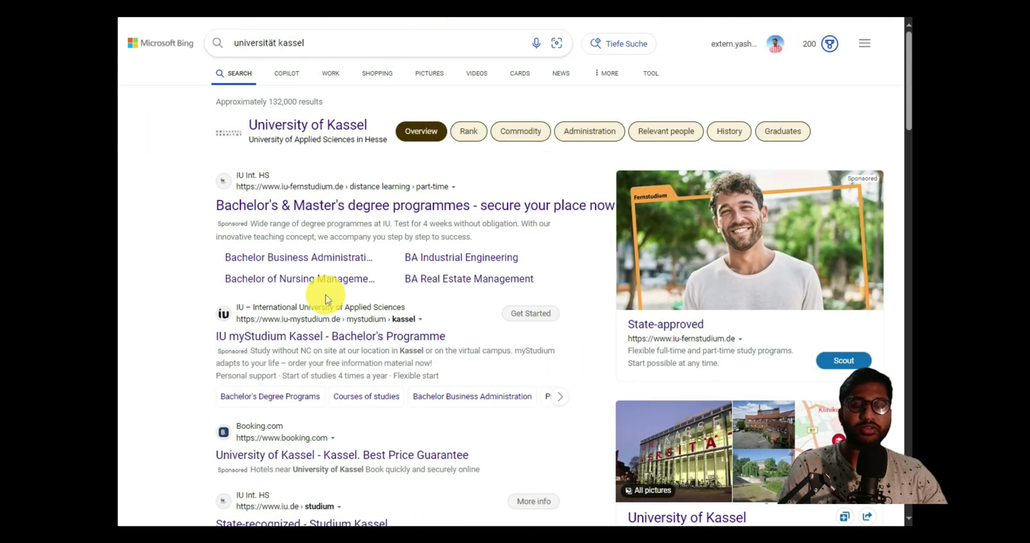
pyautogui.scroll(-2, 381, 303)
pyautogui.scroll(-6, 384, 305)
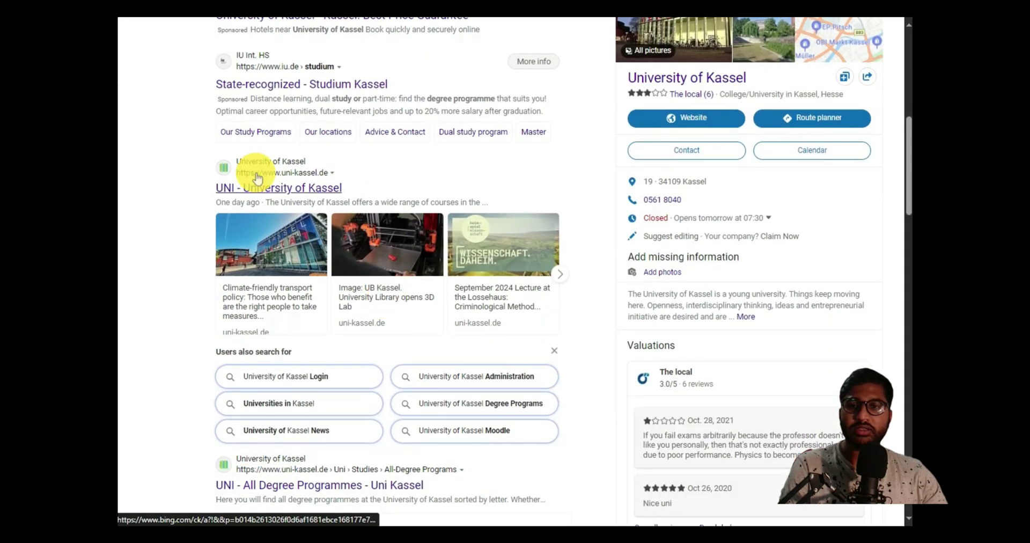
pyautogui.click(264, 191)
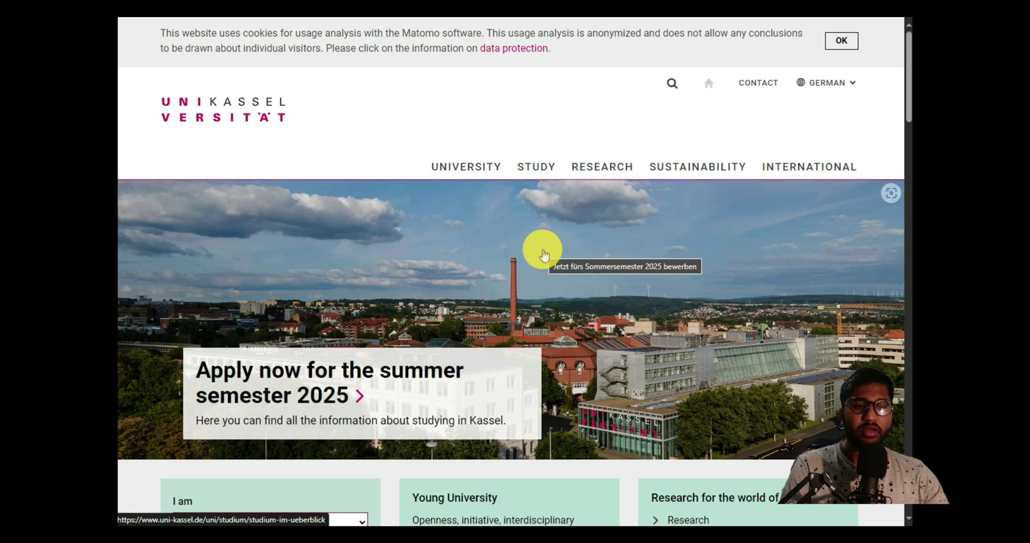
# - Go through STUDY, Master's Degree Programs and English-language programmes to Electrical Communication Engineering
pyautogui.click(531, 168)
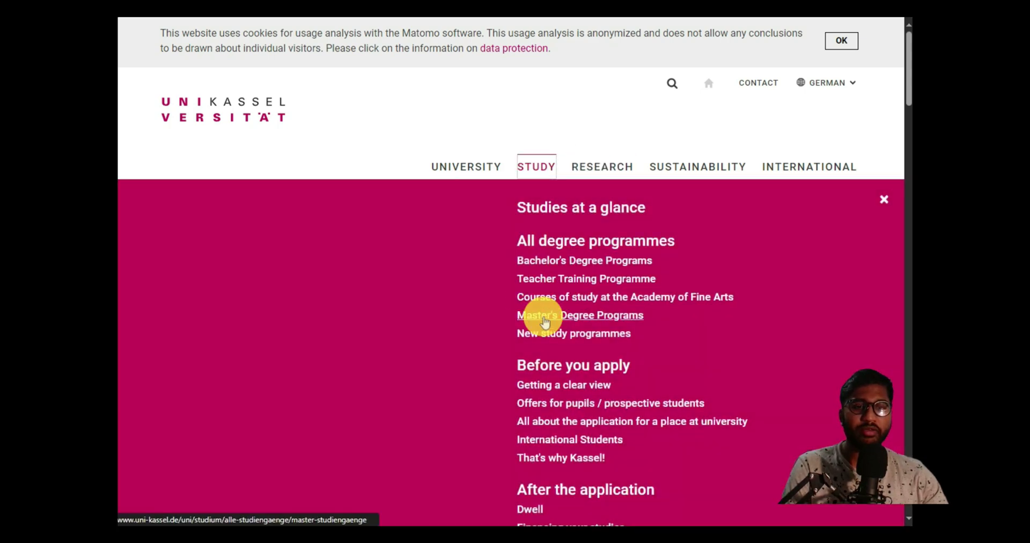
pyautogui.click(545, 317)
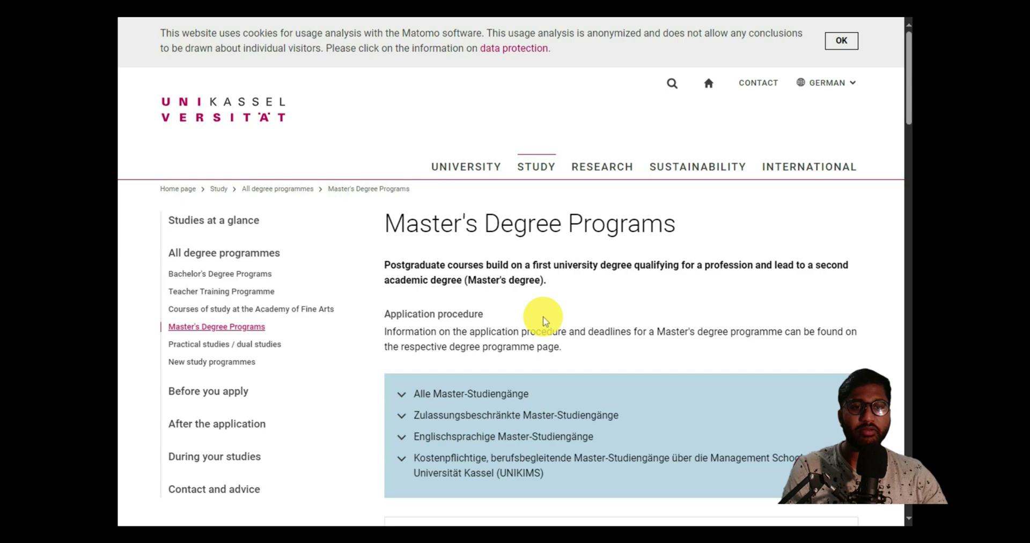
pyautogui.scroll(-1, 543, 322)
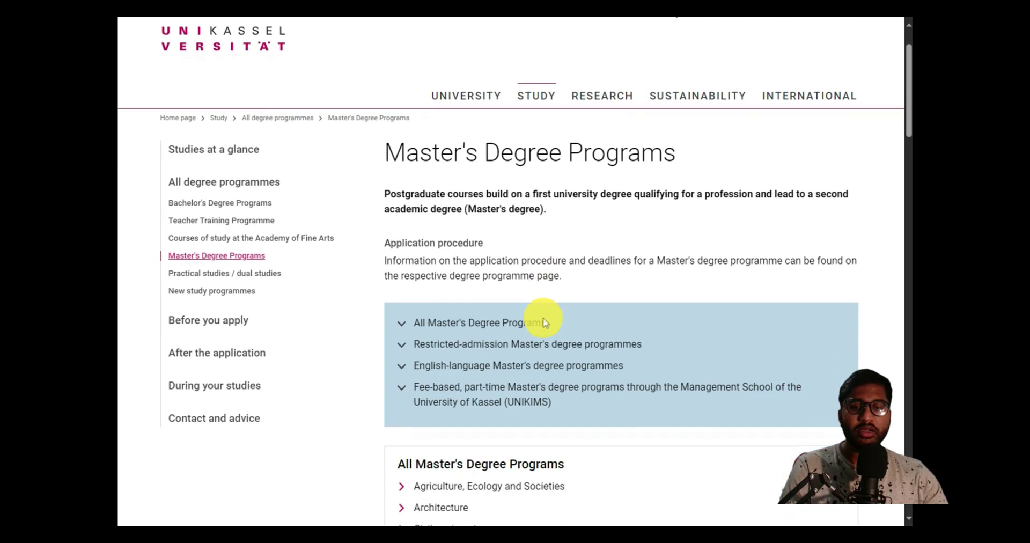
pyautogui.click(441, 379)
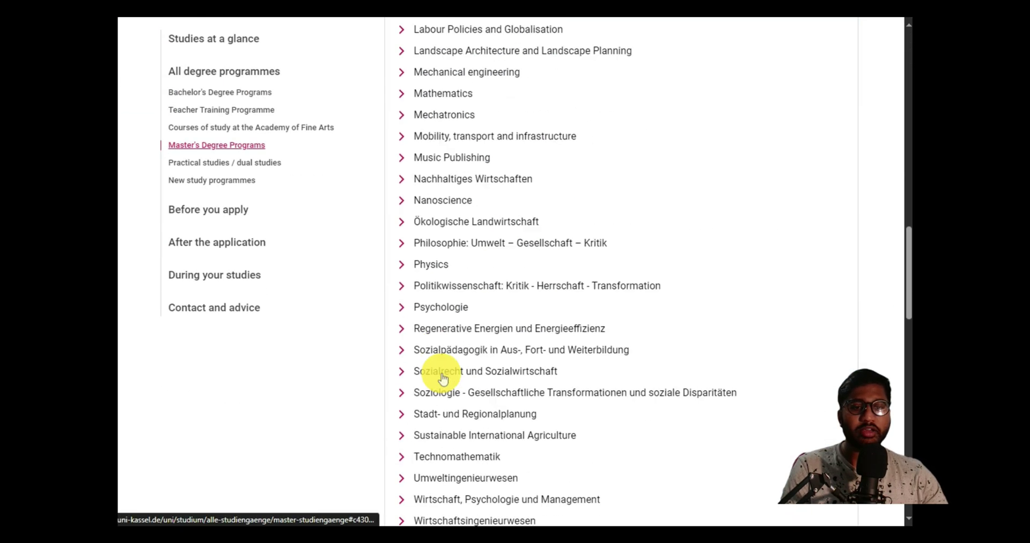
pyautogui.scroll(2, 533, 305)
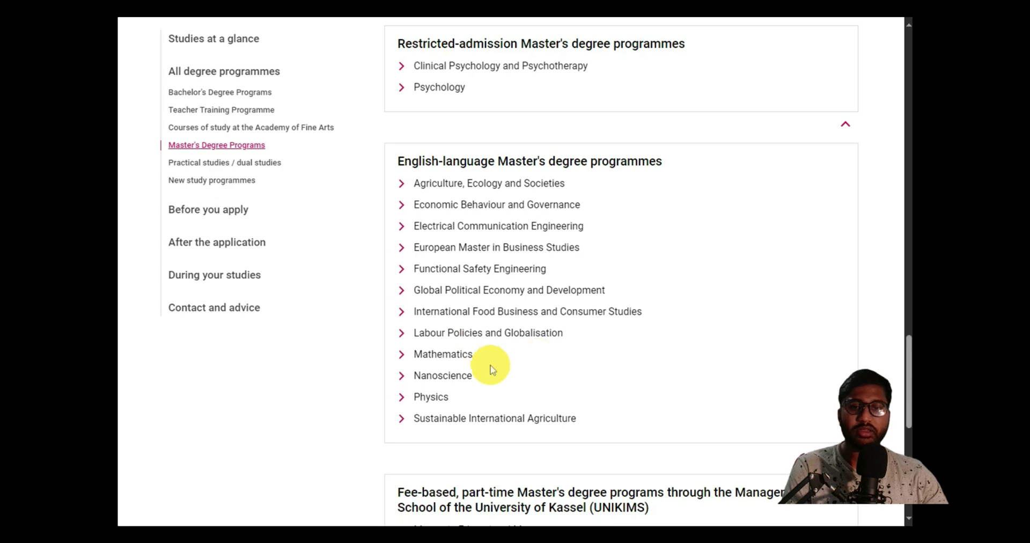
pyautogui.click(449, 232)
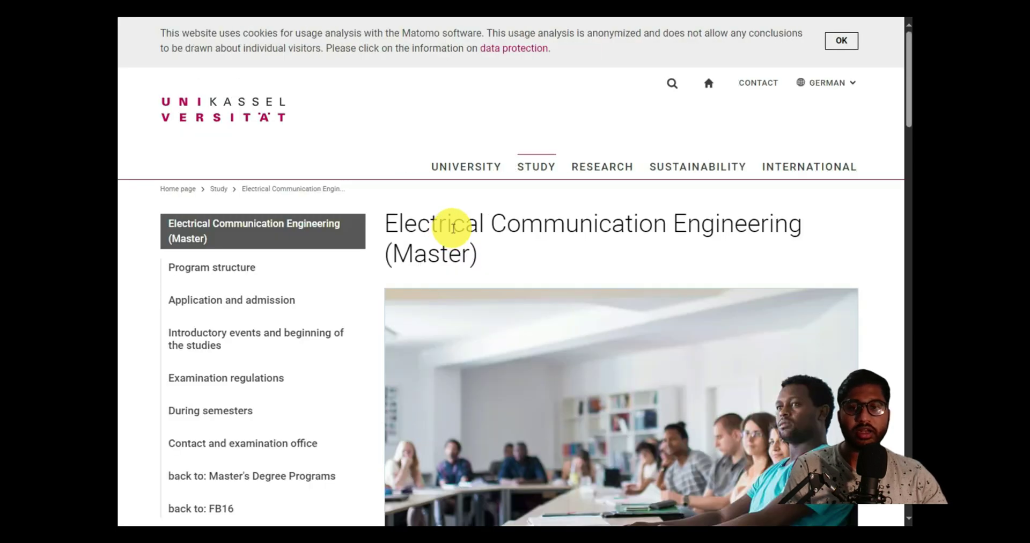
pyautogui.scroll(-1, 453, 228)
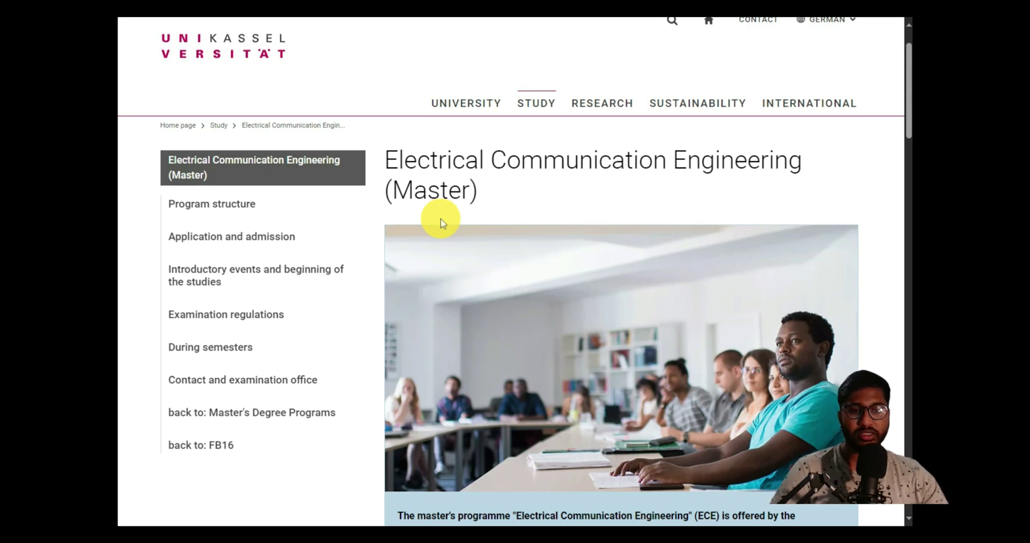
pyautogui.scroll(-10, 456, 219)
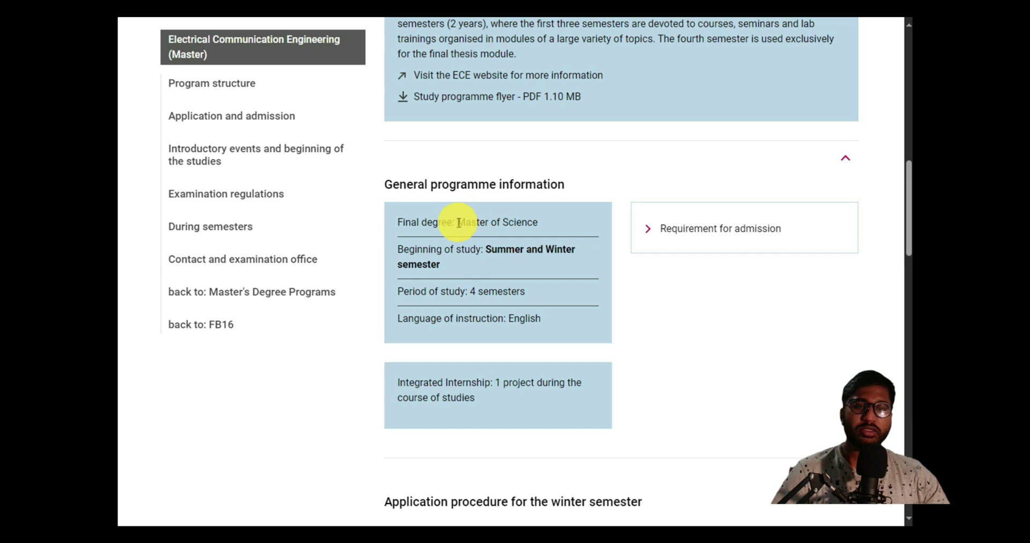
pyautogui.moveTo(458, 221); pyautogui.dragTo(539, 223)
pyautogui.click(531, 253)
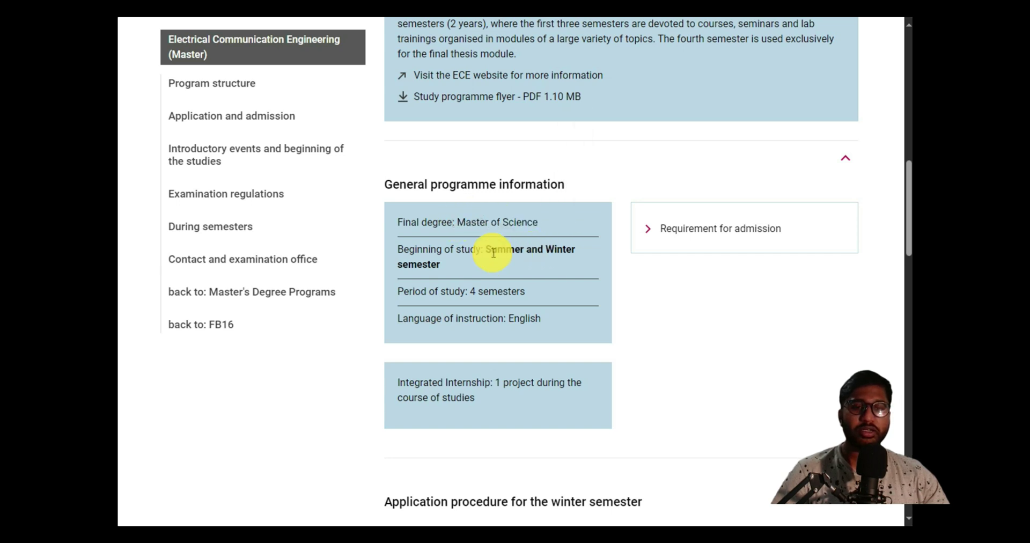
pyautogui.scroll(-1, 589, 263)
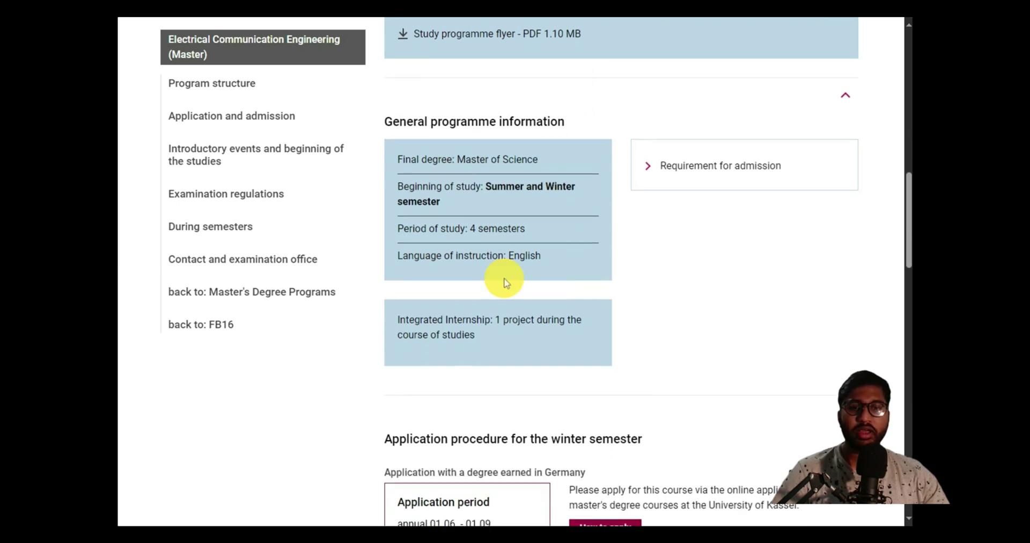
pyautogui.moveTo(510, 258); pyautogui.dragTo(565, 266)
pyautogui.click(562, 264)
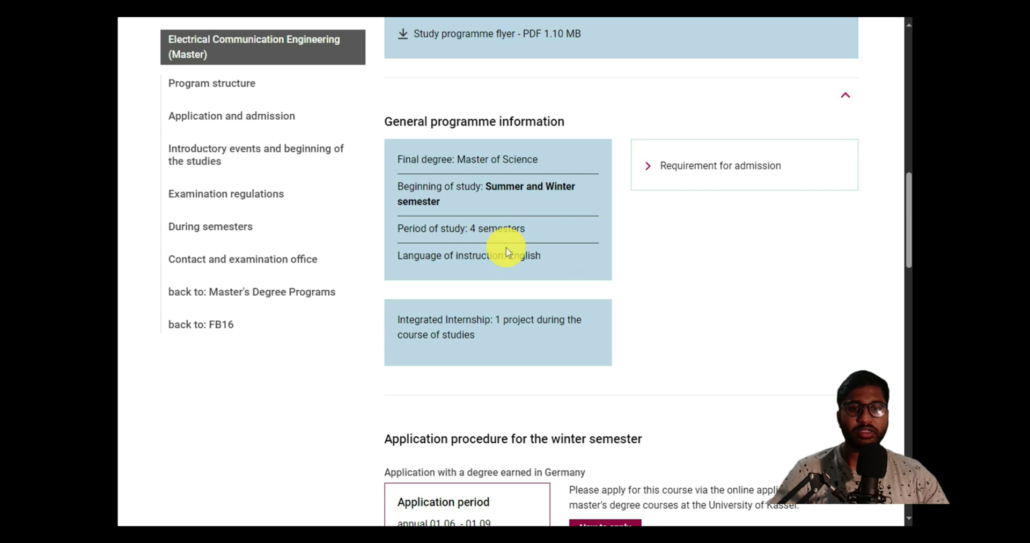
pyautogui.scroll(-2, 507, 249)
pyautogui.moveTo(437, 194); pyautogui.dragTo(511, 223)
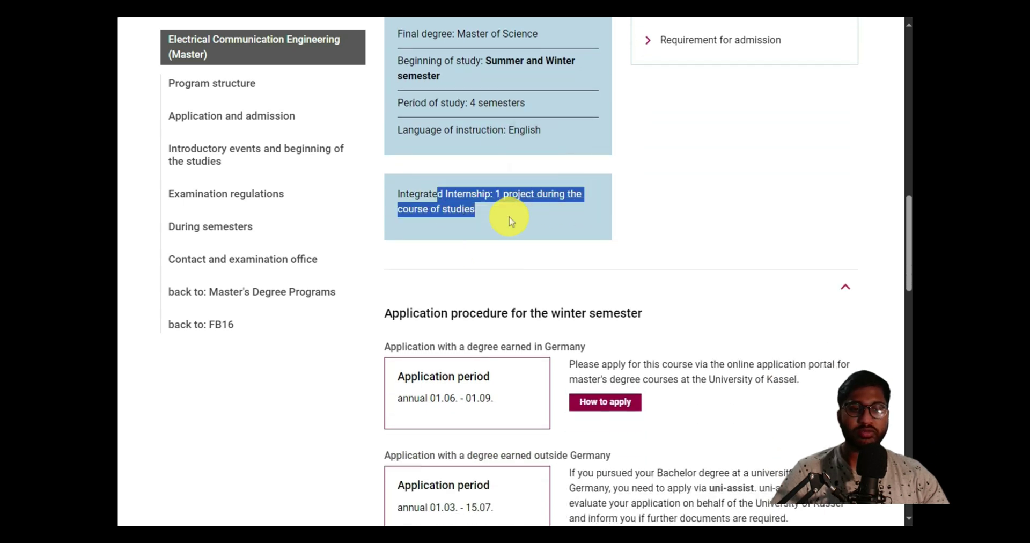
pyautogui.click(510, 222)
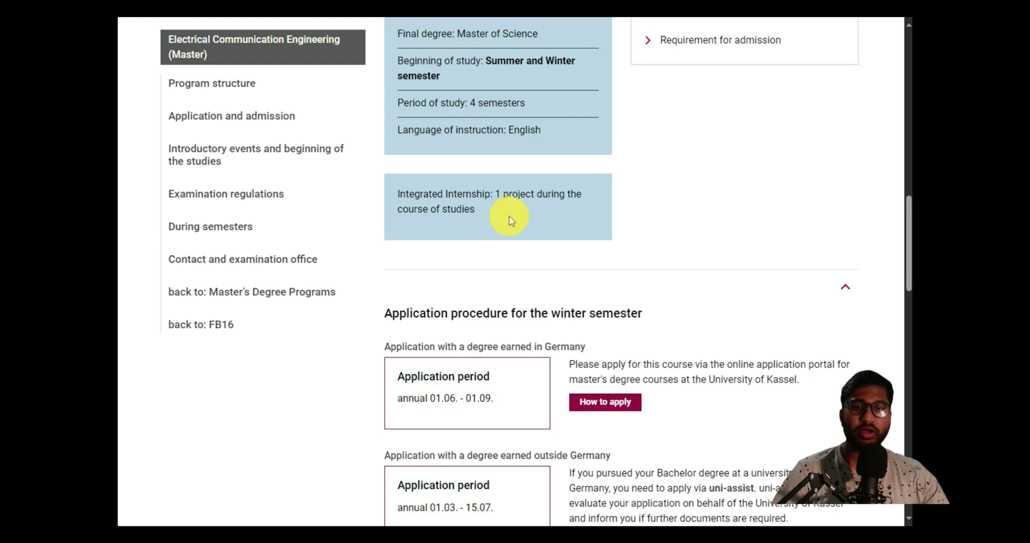
pyautogui.scroll(-2, 508, 217)
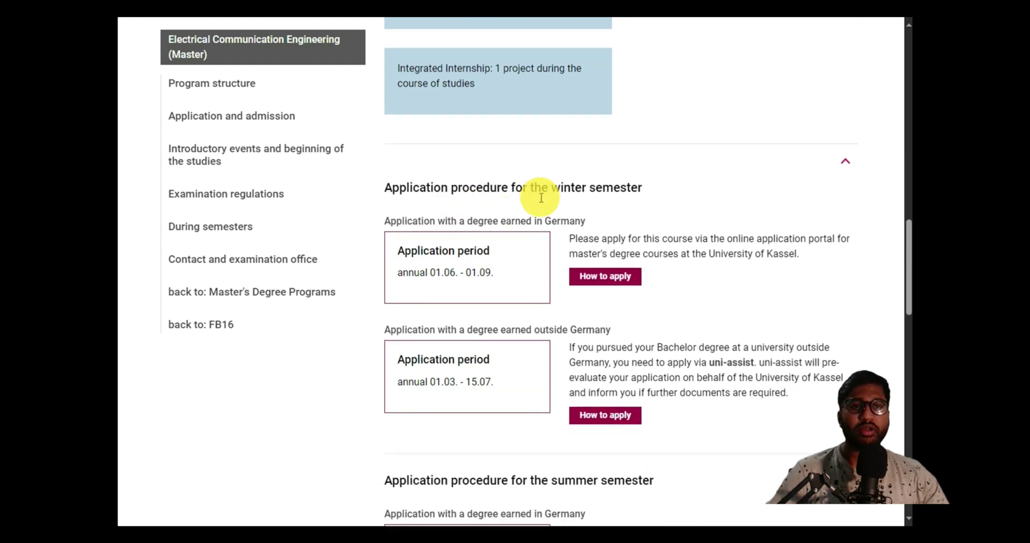
pyautogui.moveTo(560, 189); pyautogui.dragTo(692, 207)
pyautogui.click(670, 207)
pyautogui.scroll(-1, 586, 253)
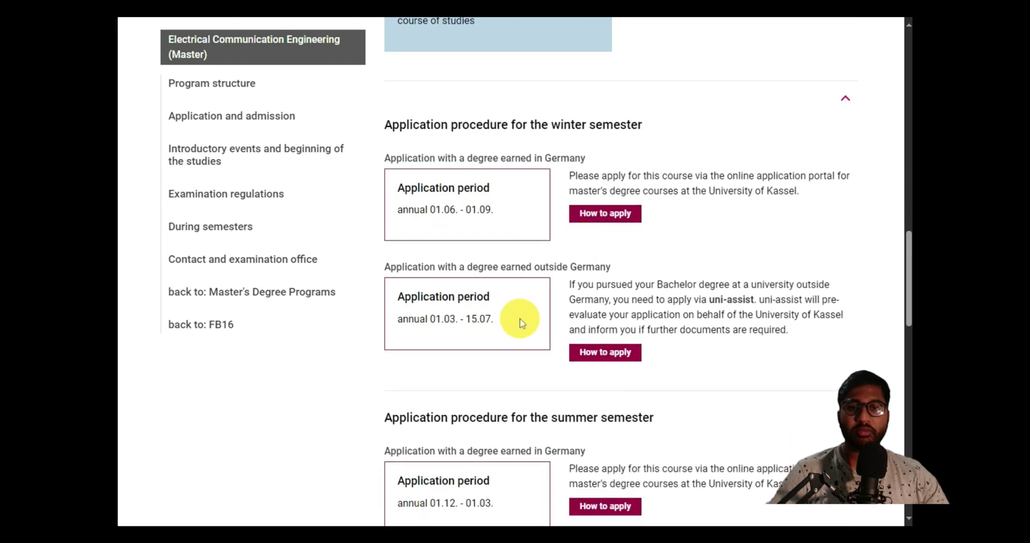
pyautogui.moveTo(427, 322); pyautogui.dragTo(510, 317)
pyautogui.click(507, 324)
pyautogui.scroll(-4, 636, 303)
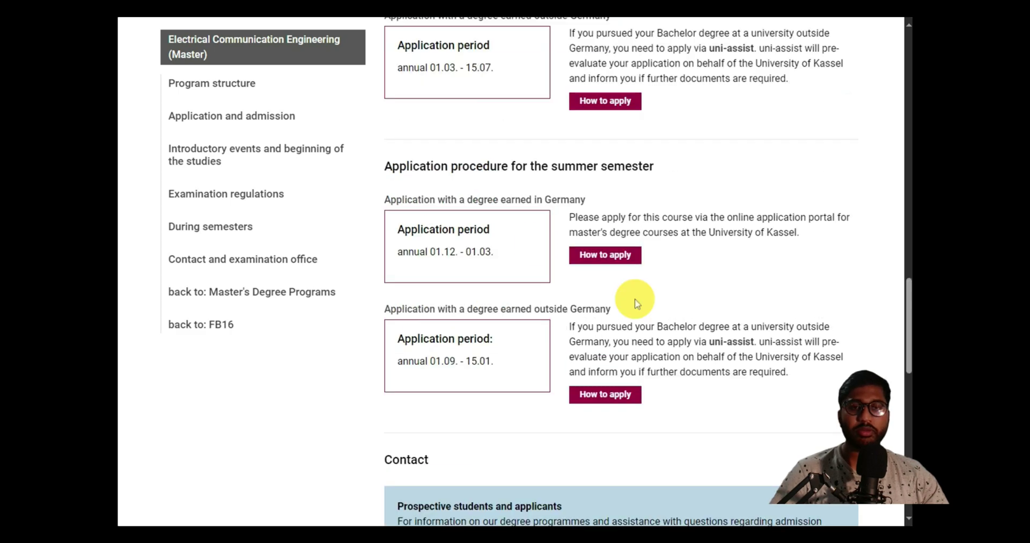
pyautogui.moveTo(420, 165); pyautogui.dragTo(602, 174)
pyautogui.click(603, 175)
pyautogui.scroll(-1, 602, 182)
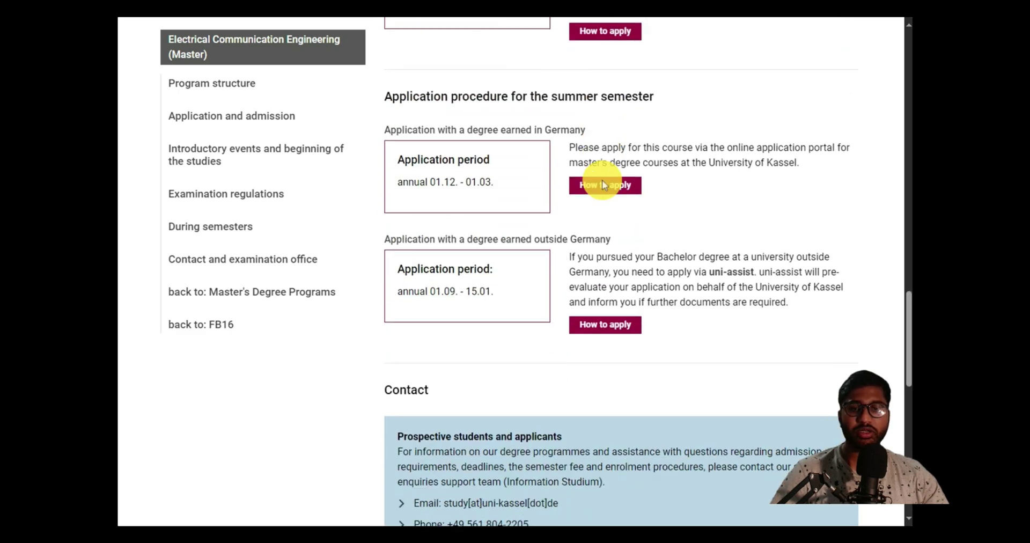
pyautogui.scroll(1, 602, 182)
pyautogui.moveTo(429, 236); pyautogui.dragTo(497, 240)
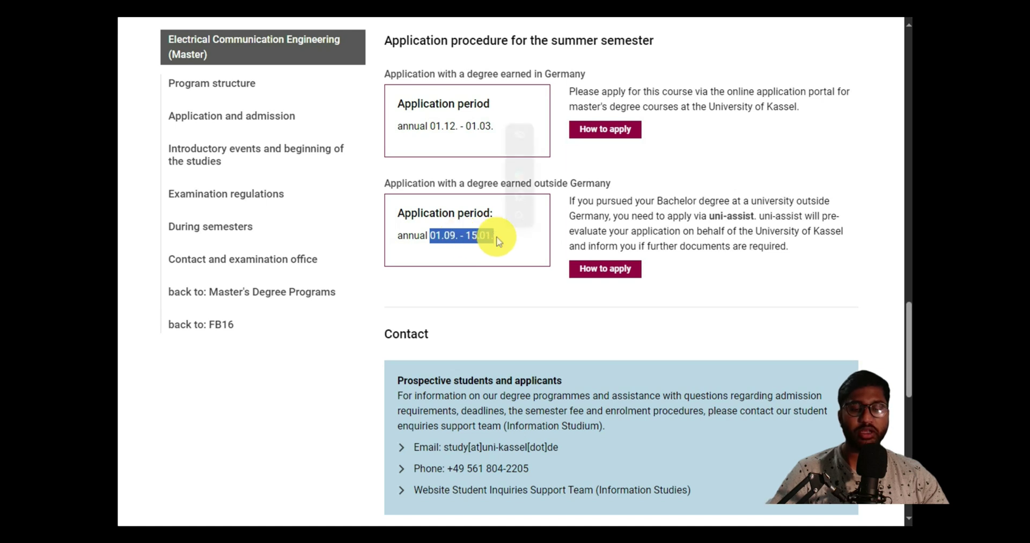
pyautogui.click(524, 269)
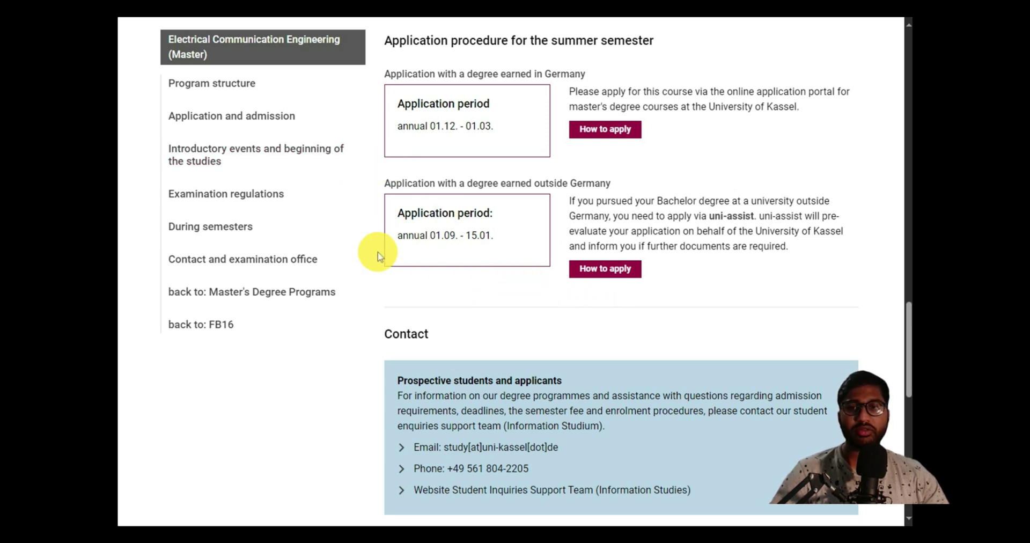
pyautogui.scroll(1, 701, 338)
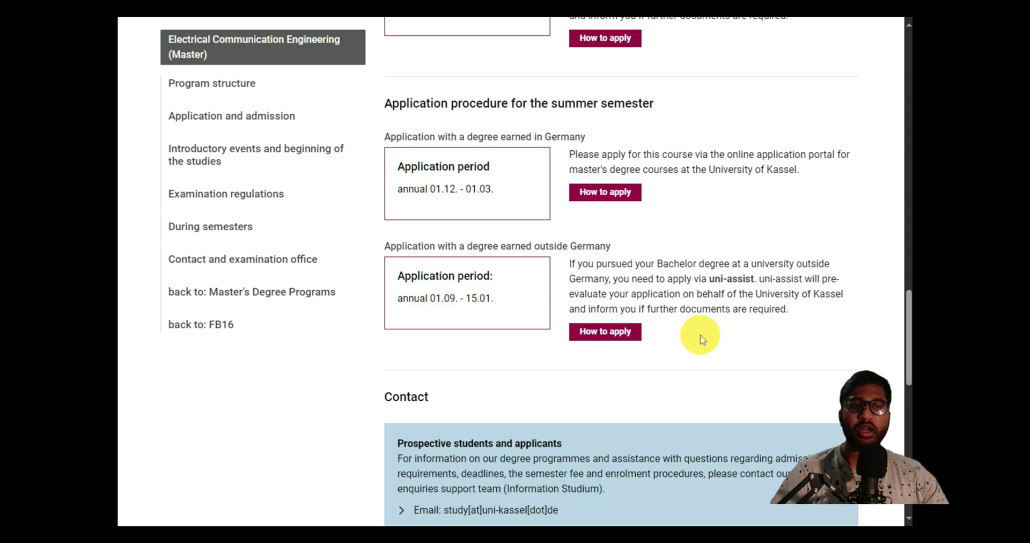
pyautogui.scroll(15, 701, 338)
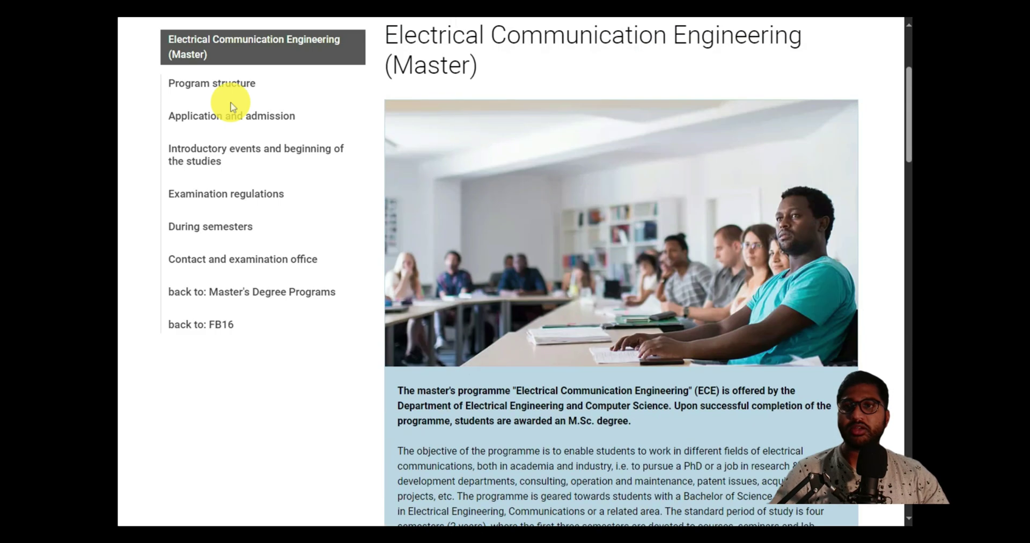
# - Follow Application and admission and the outside-Germany guide to the foreign-certificates requirements
pyautogui.click(231, 112)
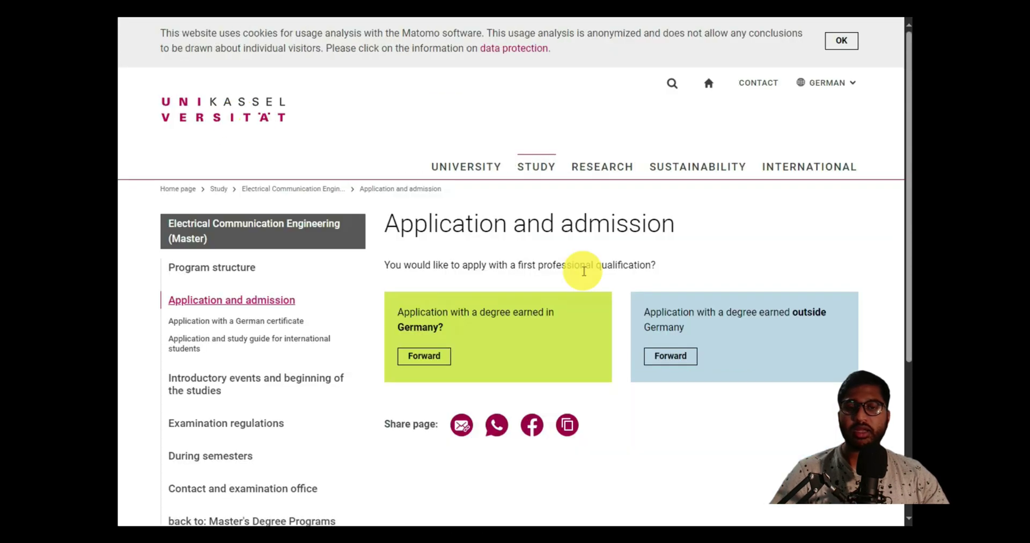
pyautogui.scroll(-2, 585, 271)
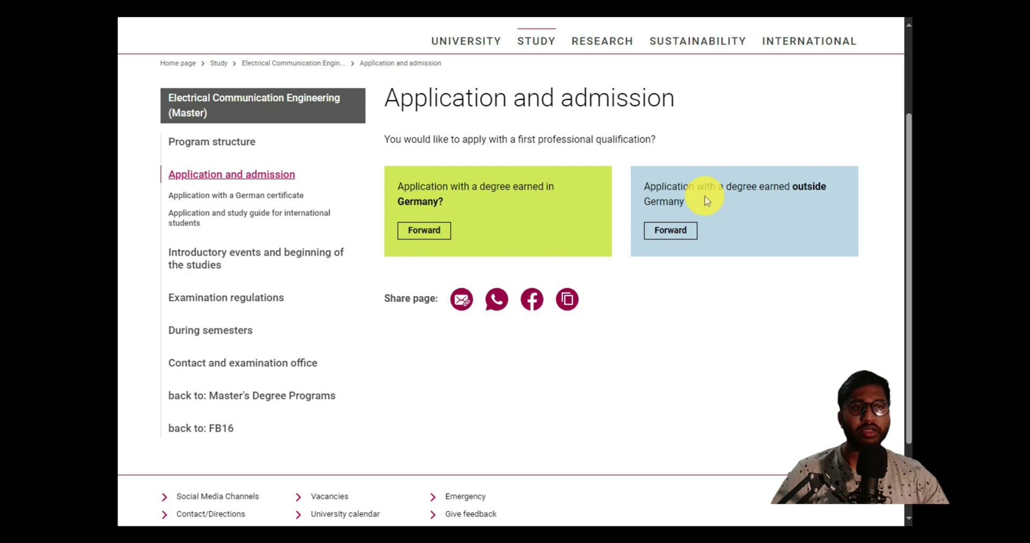
pyautogui.click(688, 232)
pyautogui.scroll(-3, 686, 223)
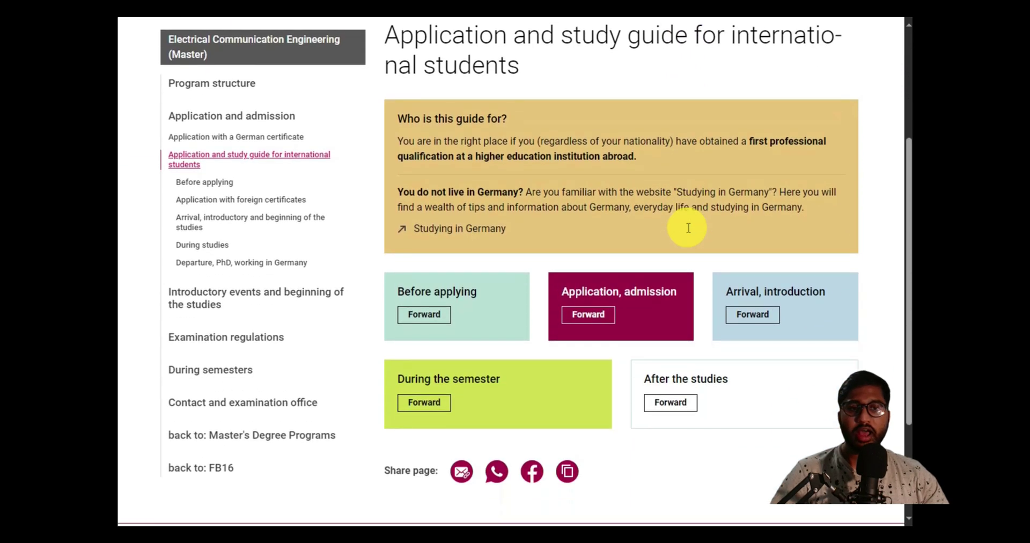
pyautogui.click(592, 313)
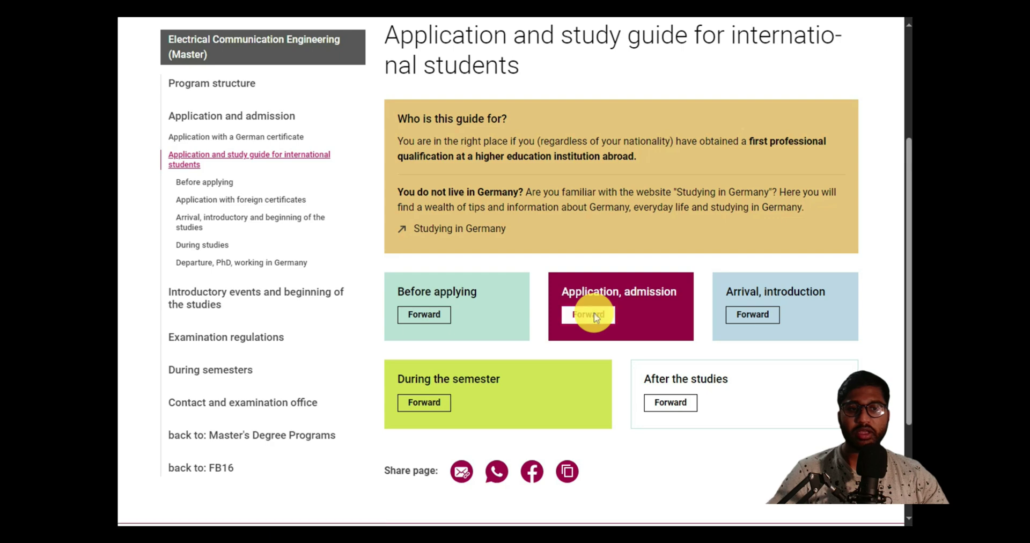
pyautogui.scroll(-1, 595, 313)
pyautogui.moveTo(404, 214); pyautogui.dragTo(583, 225)
pyautogui.click(587, 236)
pyautogui.scroll(-2, 681, 301)
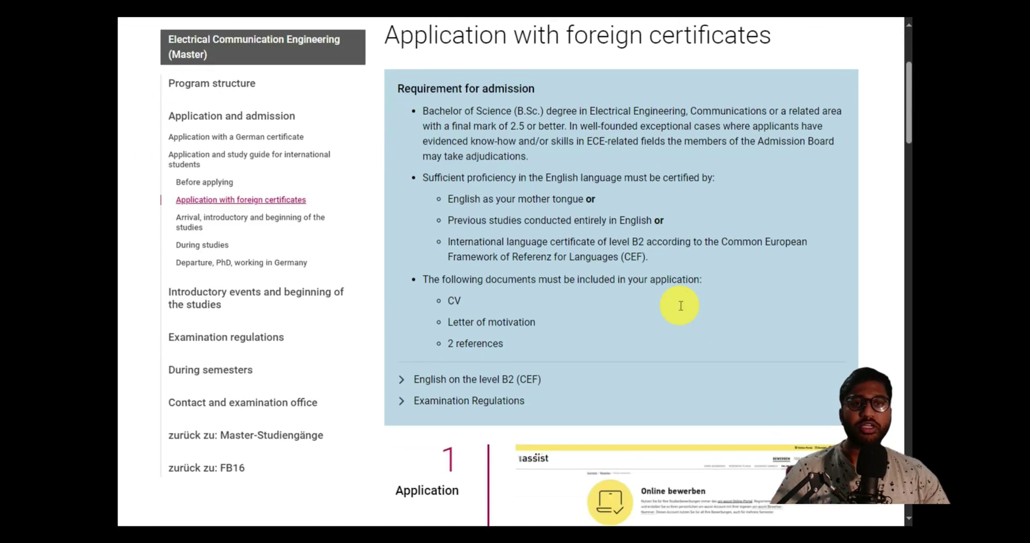
pyautogui.moveTo(543, 111); pyautogui.dragTo(509, 129)
pyautogui.click(524, 130)
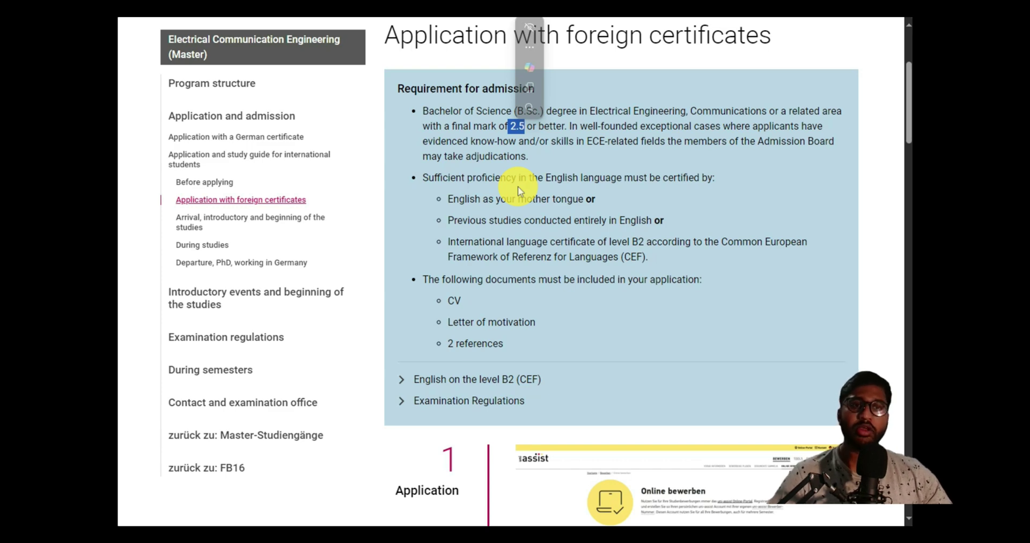
pyautogui.click(523, 153)
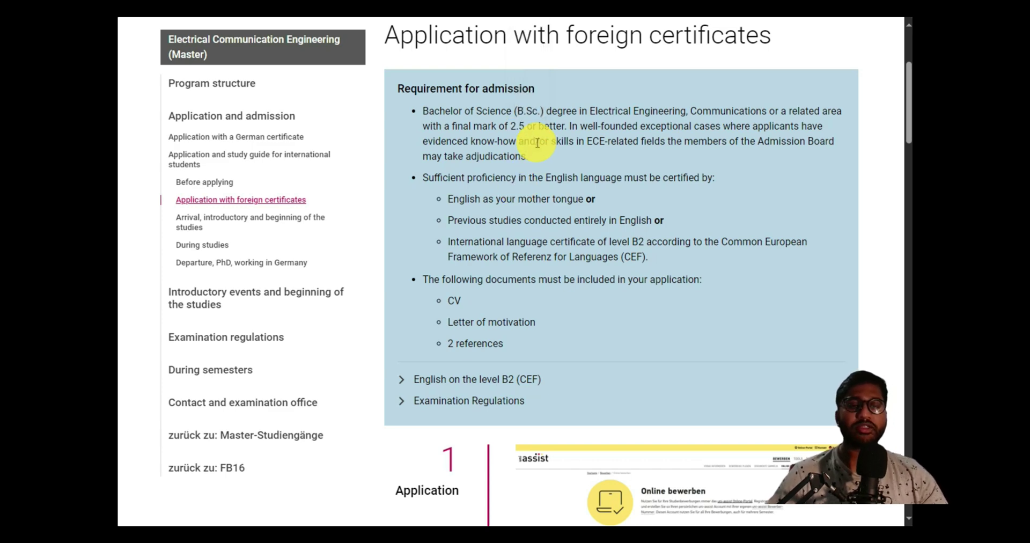
pyautogui.doubleClick(522, 128)
pyautogui.doubleClick(549, 129)
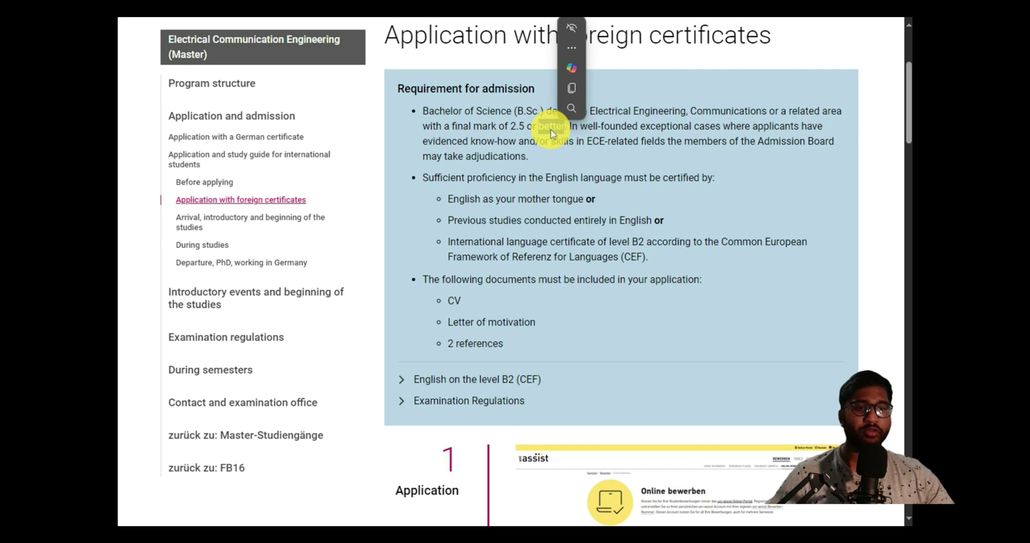
pyautogui.click(551, 134)
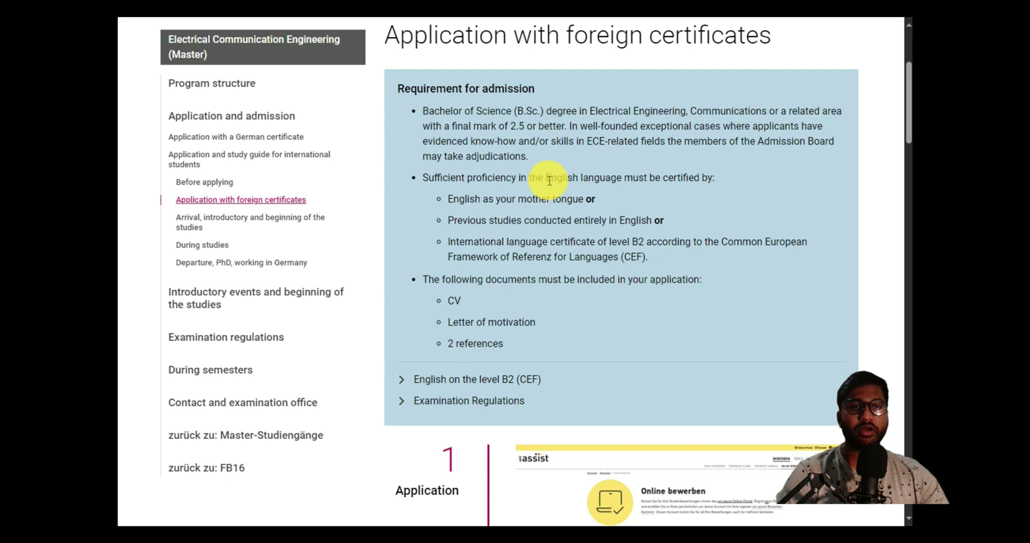
pyautogui.moveTo(549, 180); pyautogui.dragTo(651, 178)
pyautogui.click(651, 177)
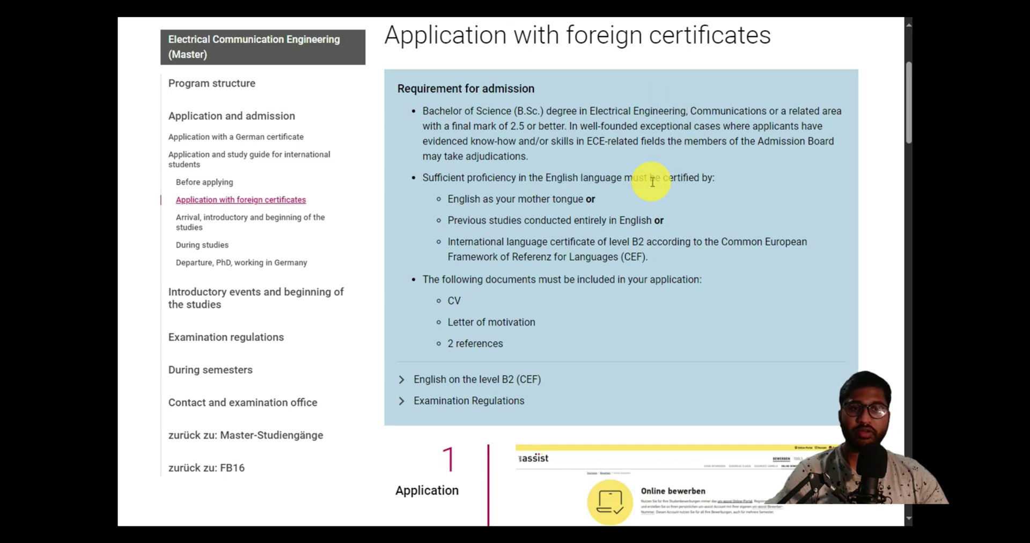
pyautogui.moveTo(610, 242); pyautogui.dragTo(644, 242)
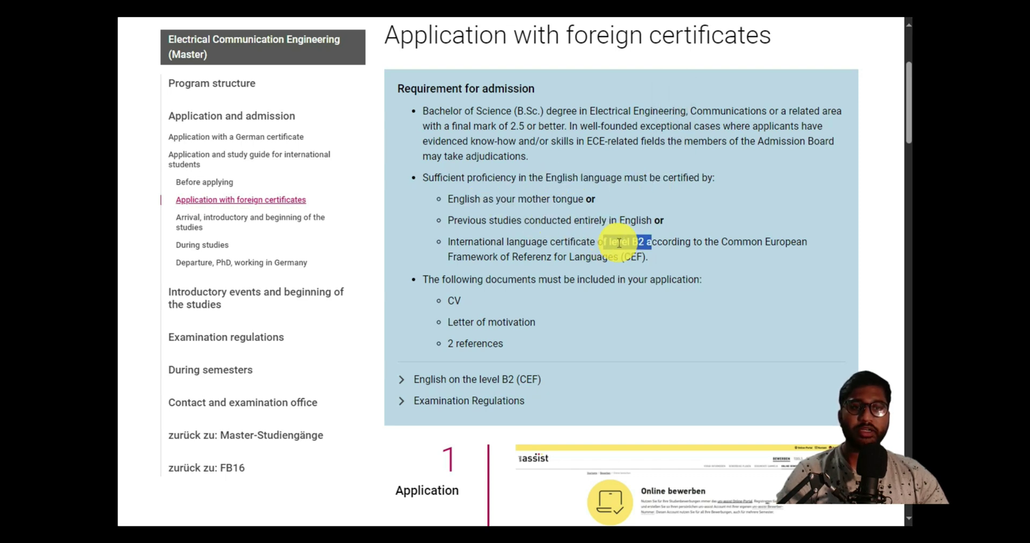
pyautogui.click(651, 244)
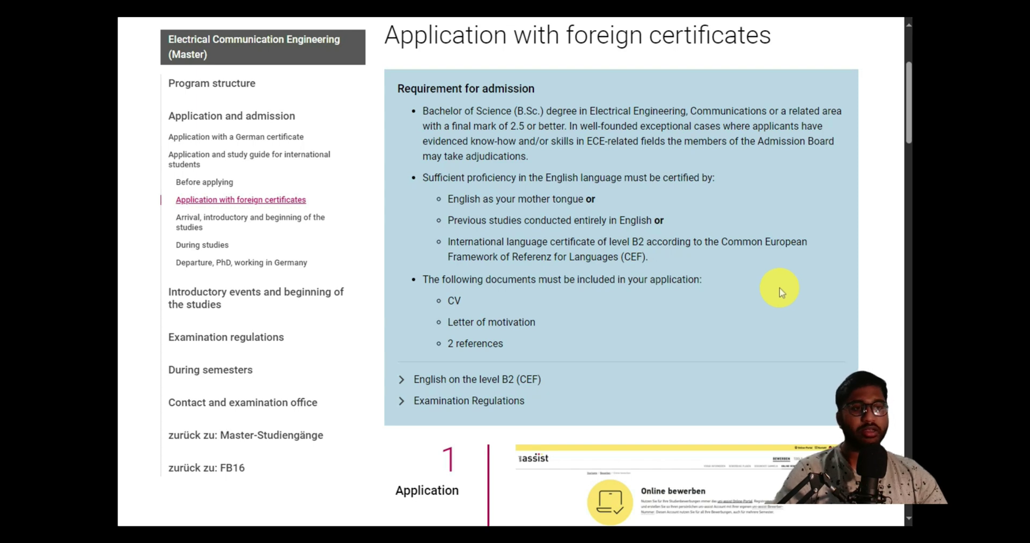
pyautogui.scroll(-1, 767, 289)
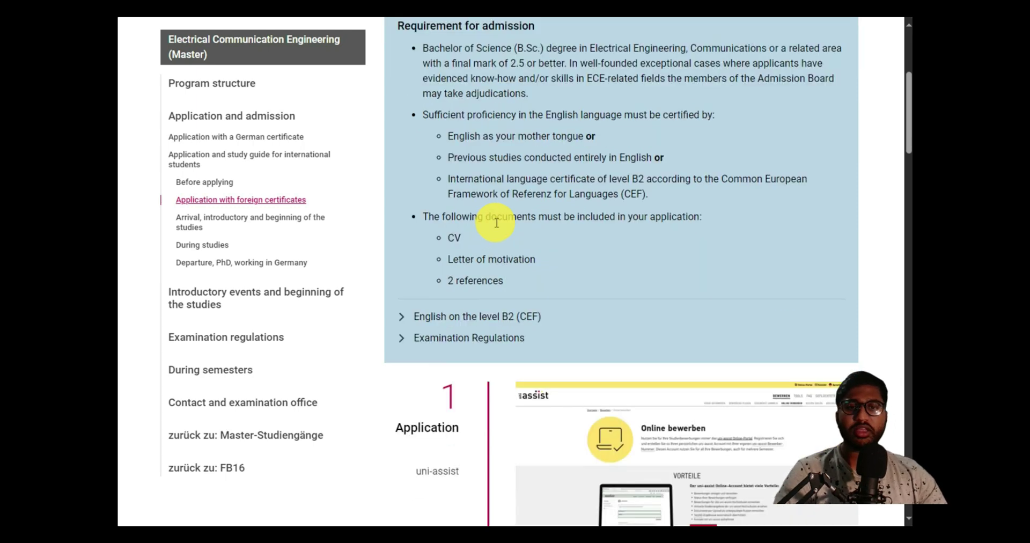
pyautogui.moveTo(534, 217); pyautogui.dragTo(775, 236)
pyautogui.click(682, 248)
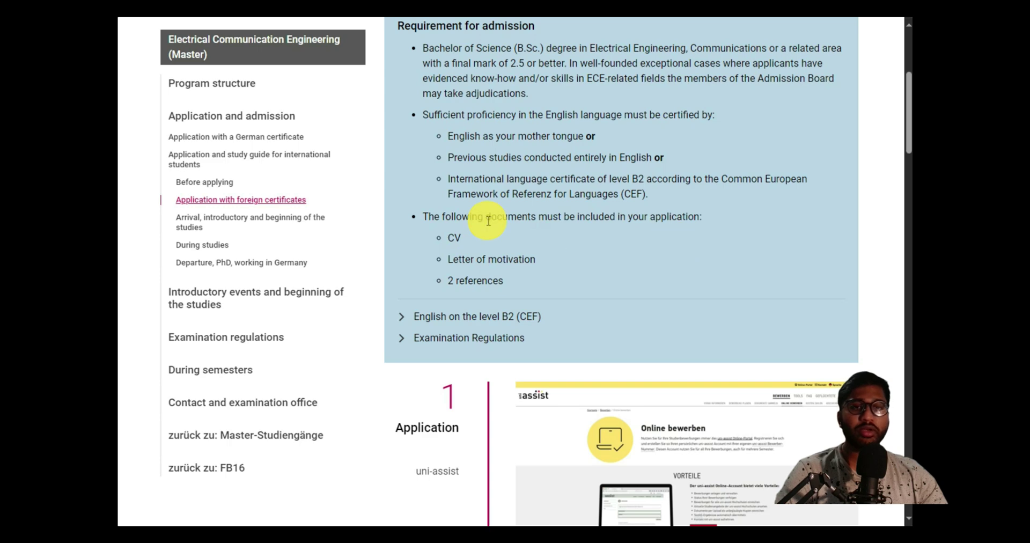
pyautogui.moveTo(414, 214); pyautogui.dragTo(613, 287)
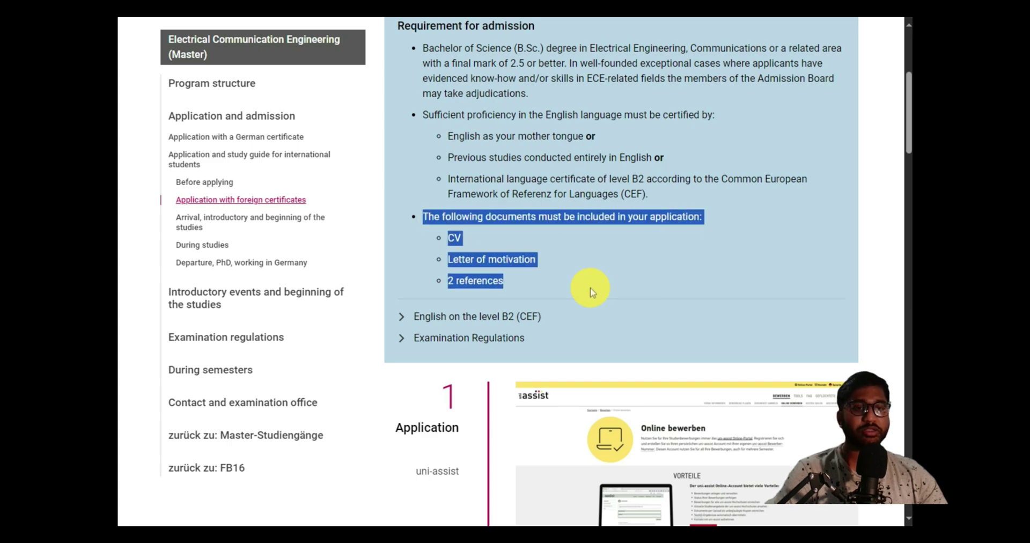
pyautogui.click(591, 288)
pyautogui.doubleClick(453, 238)
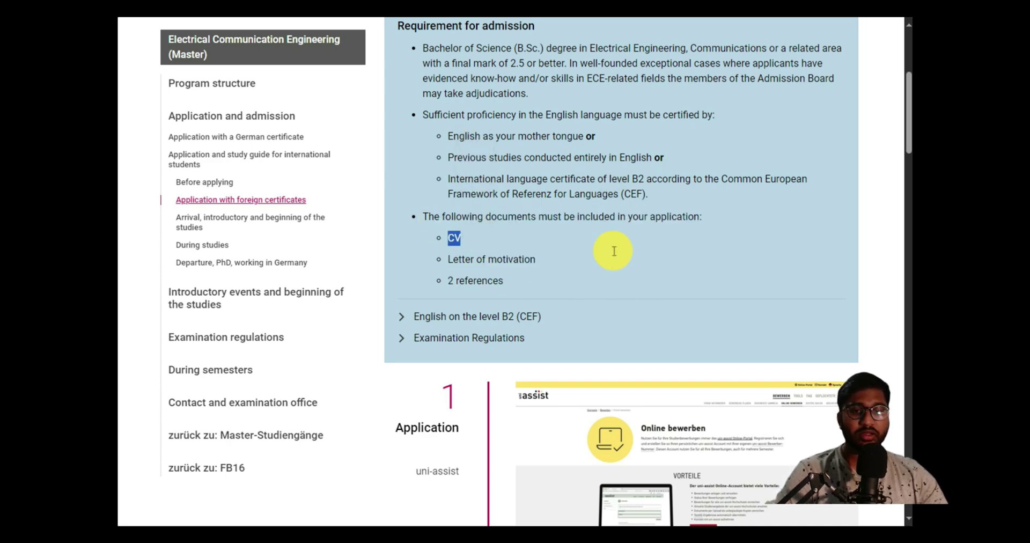
pyautogui.moveTo(445, 259); pyautogui.dragTo(557, 263)
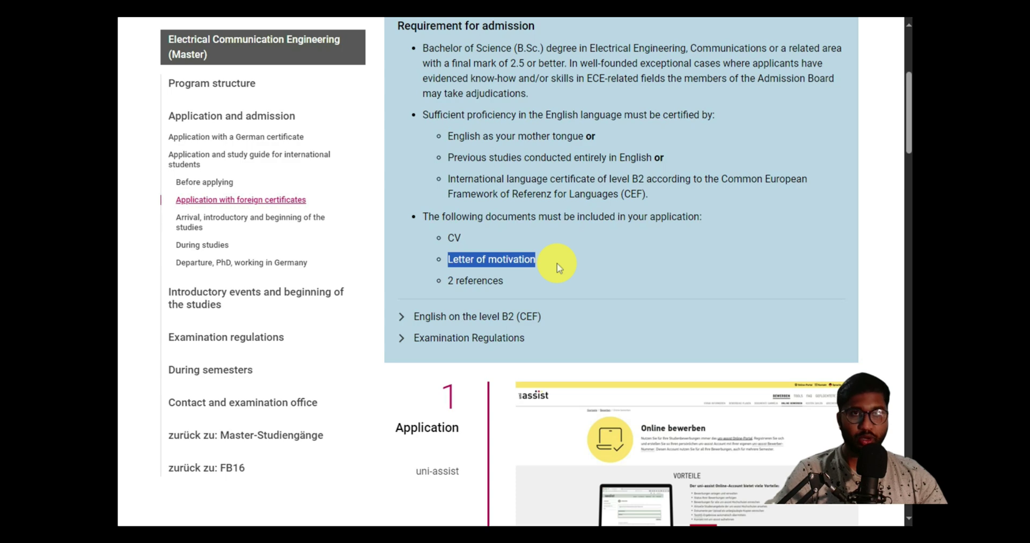
pyautogui.click(557, 263)
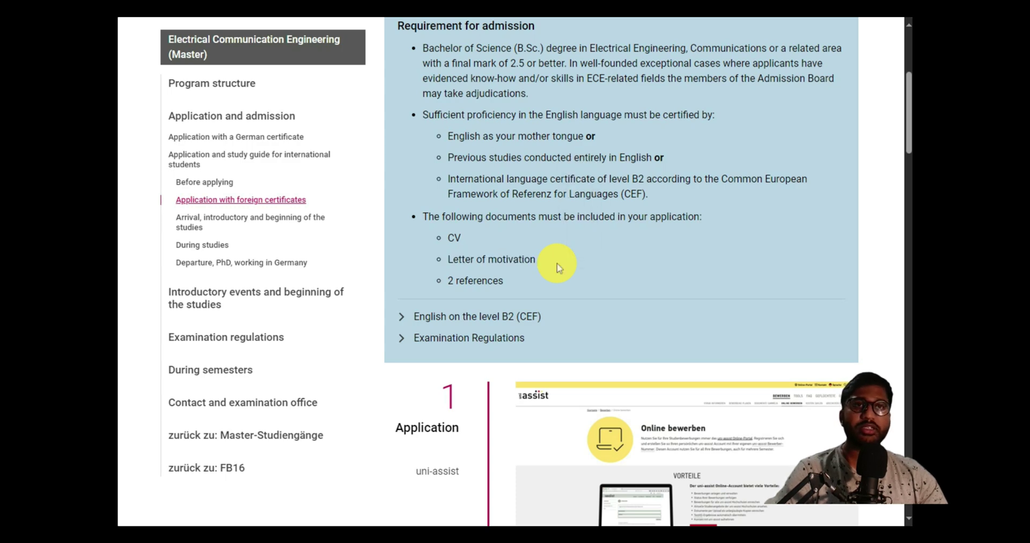
pyautogui.moveTo(446, 280); pyautogui.dragTo(552, 283)
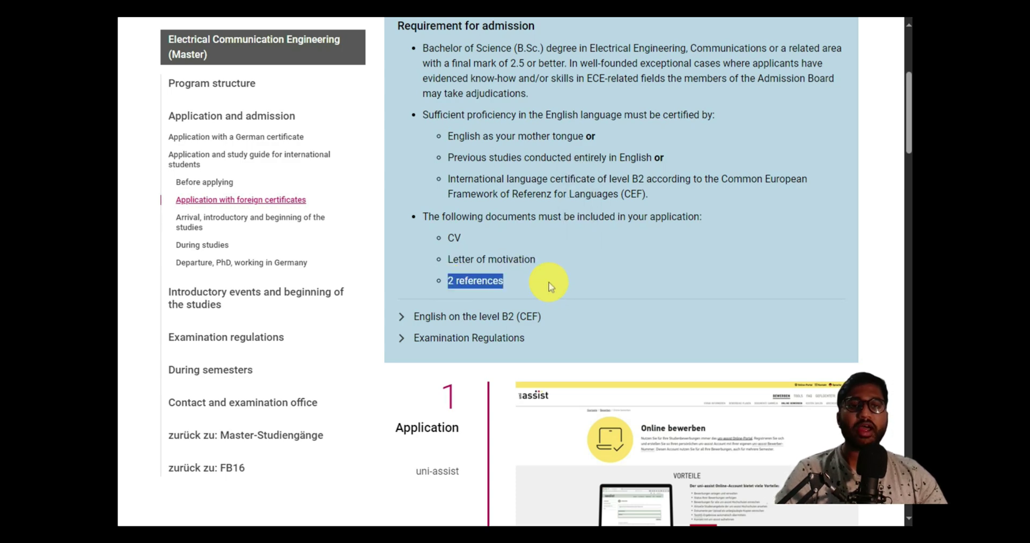
# - Expand English under Language level B2 and highlight the IELTS 5.5 - 6.5 band score
pyautogui.click(531, 282)
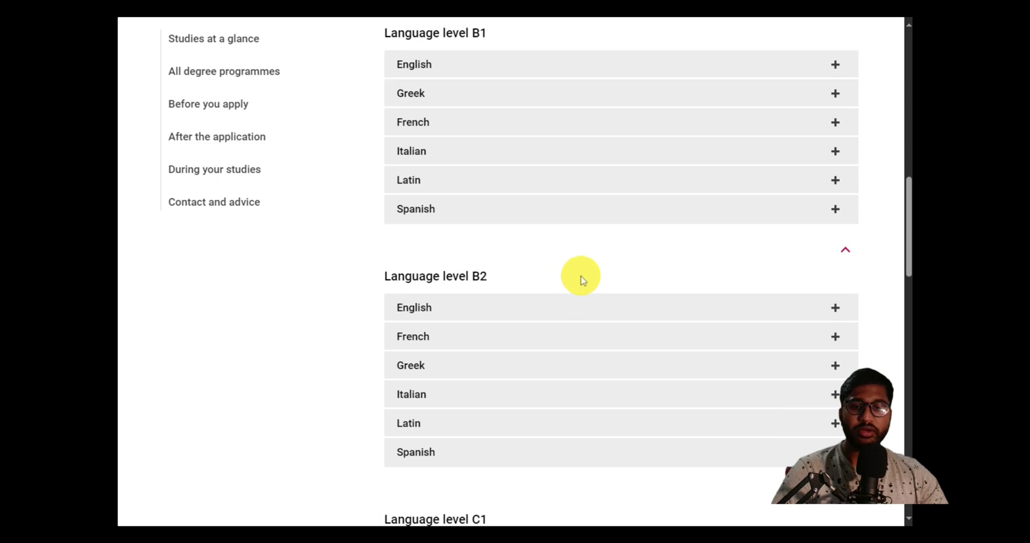
pyautogui.click(510, 303)
pyautogui.scroll(-3, 512, 304)
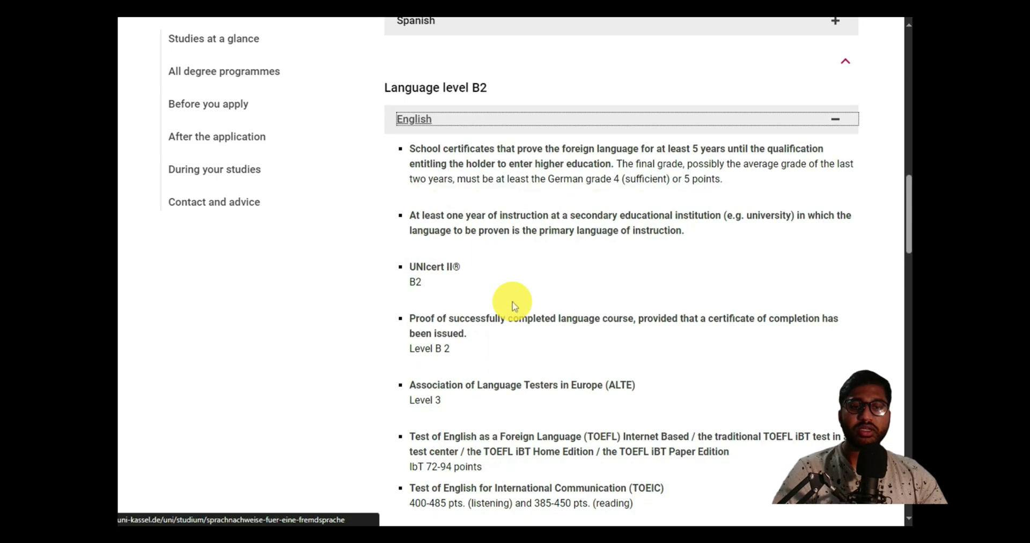
pyautogui.scroll(-5, 512, 304)
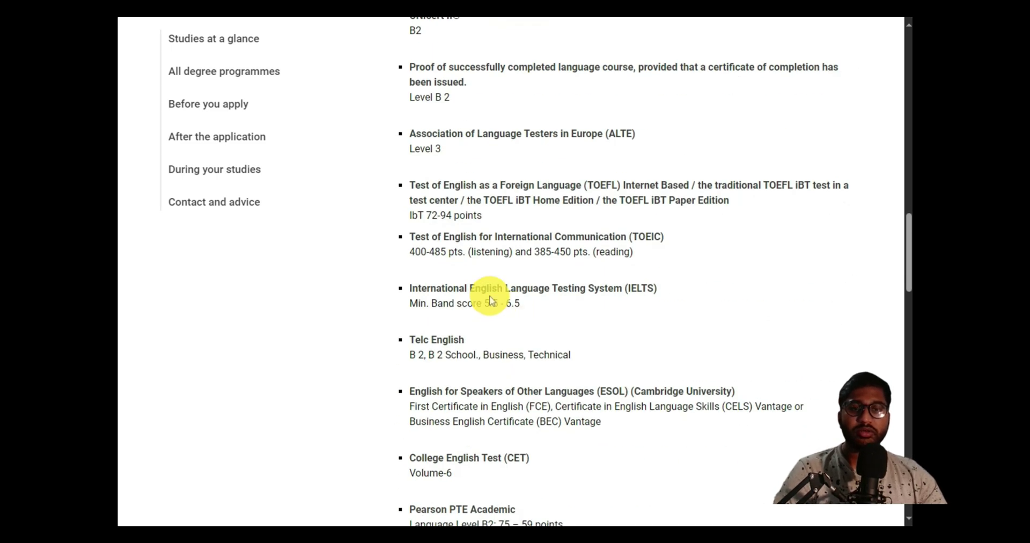
pyautogui.doubleClick(488, 304)
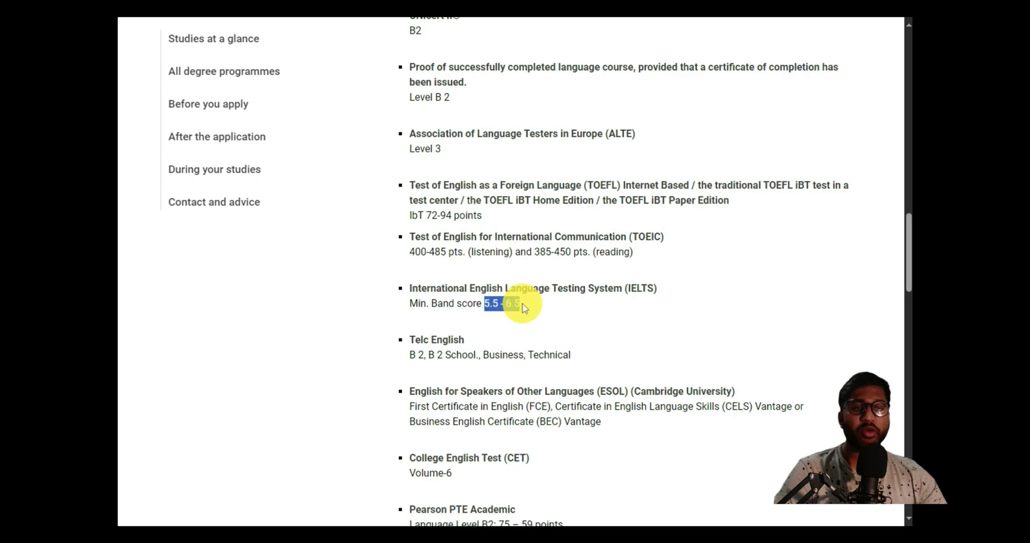
pyautogui.click(524, 306)
# - Mark the B2 level text and the IELTS passage, then clear the highlight
pyautogui.scroll(5, 577, 315)
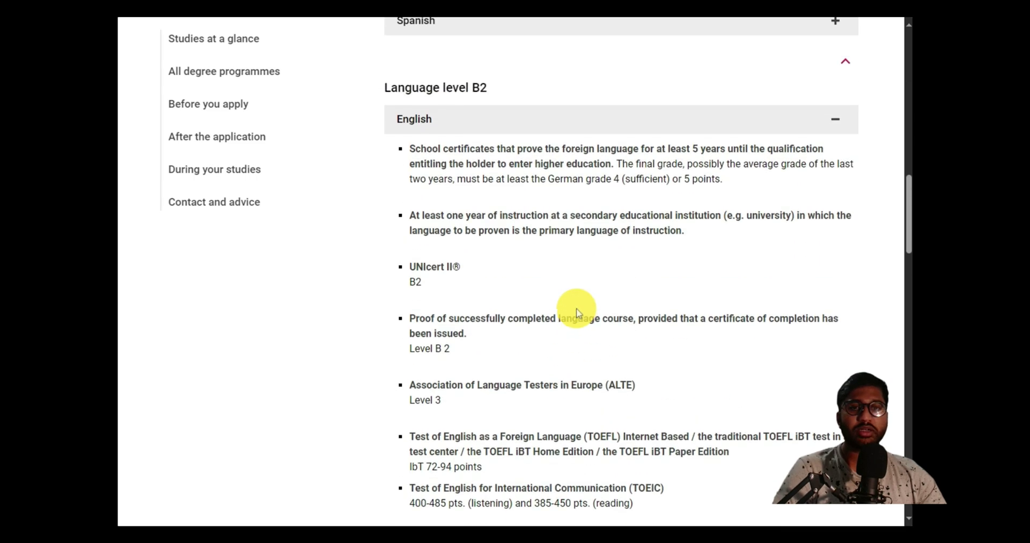
pyautogui.doubleClick(474, 88)
pyautogui.scroll(-3, 491, 160)
pyautogui.rightClick(489, 220)
pyautogui.click(454, 410)
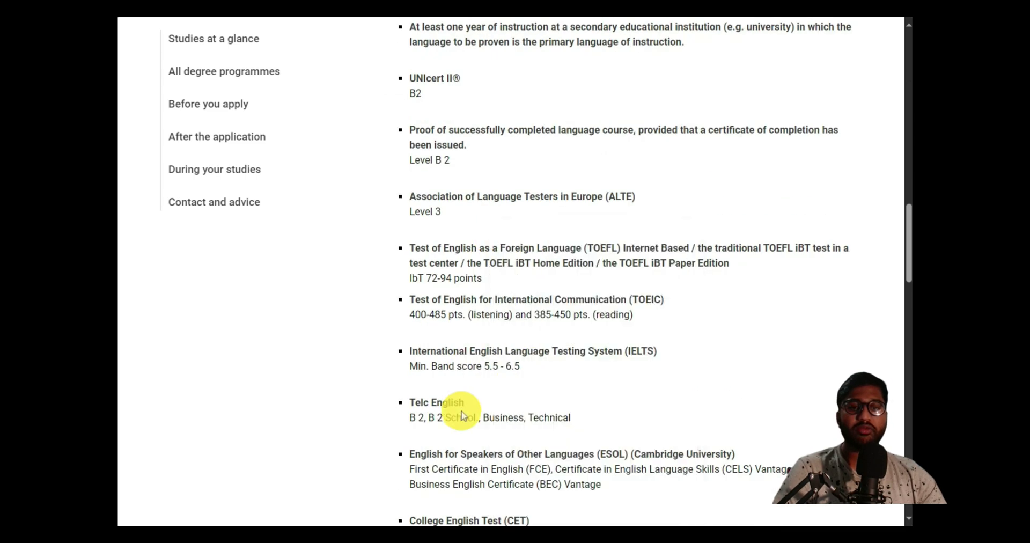
pyautogui.moveTo(481, 352); pyautogui.dragTo(413, 354)
pyautogui.click(622, 383)
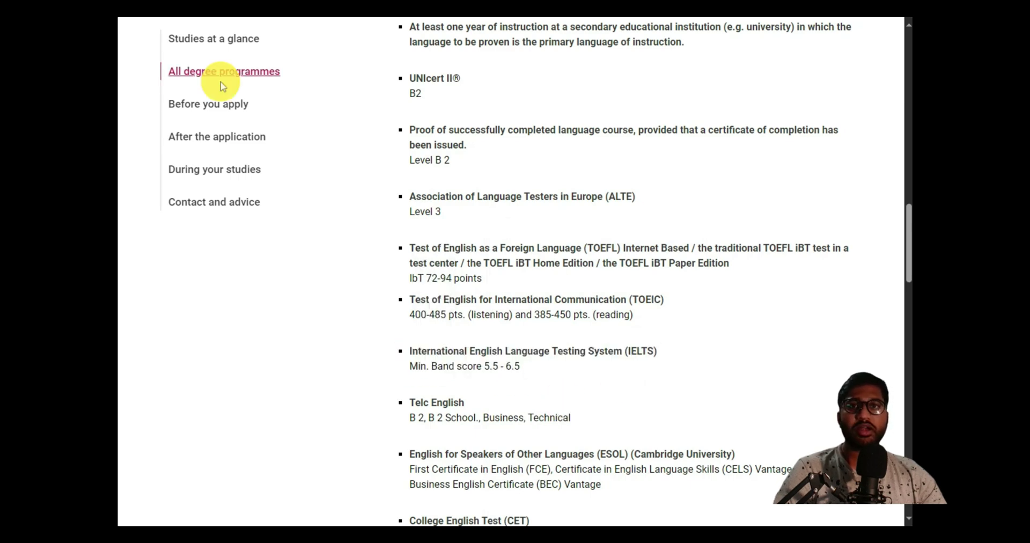
pyautogui.scroll(4, 329, 49)
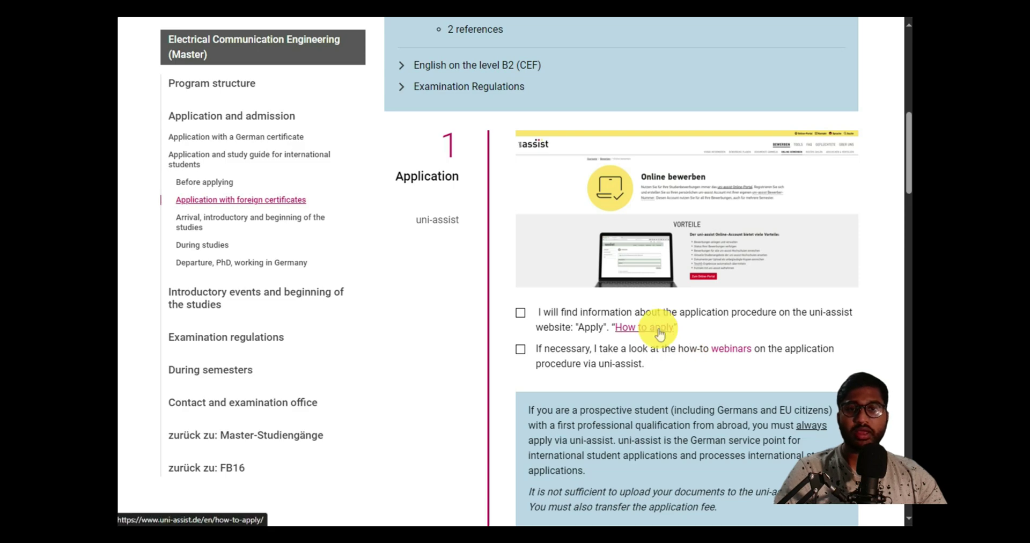
# - Open uni-assist's 'How to apply' page from step 1 of the application steps
pyautogui.scroll(-15, 660, 332)
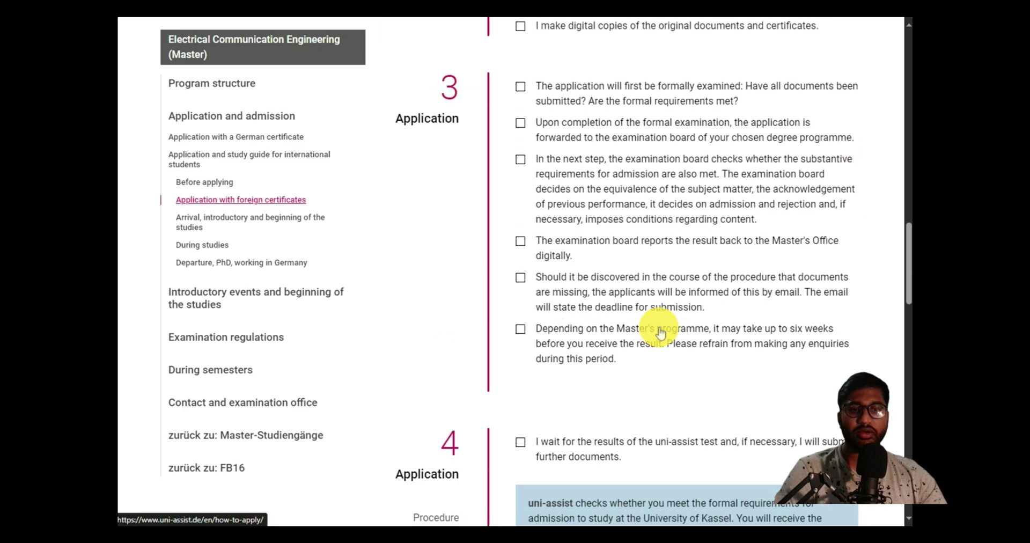
pyautogui.scroll(-15, 660, 332)
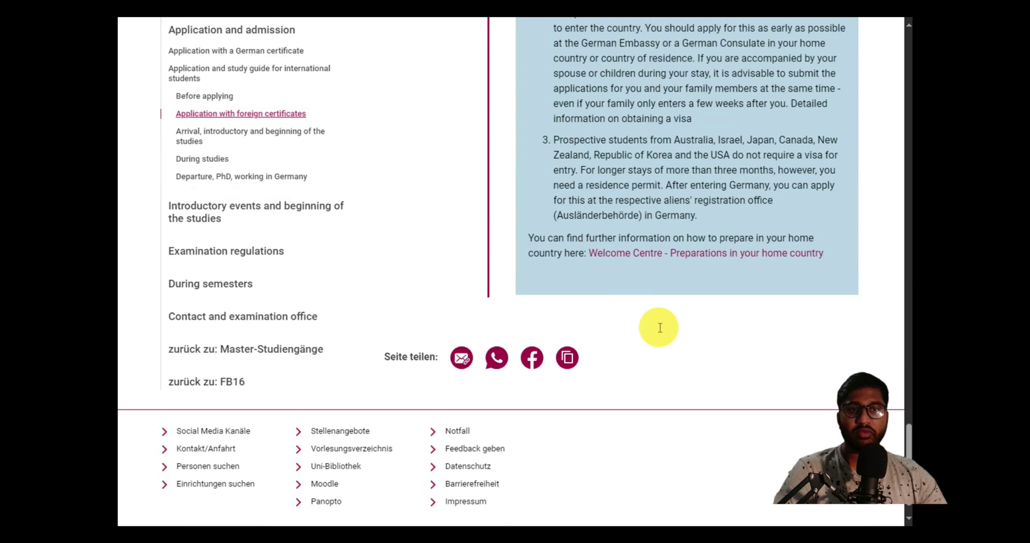
pyautogui.scroll(20, 660, 333)
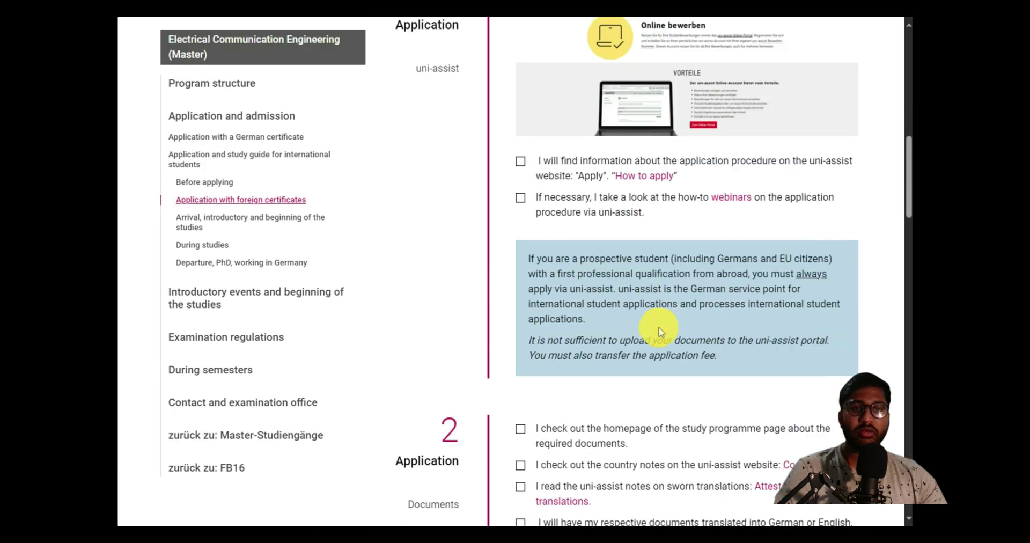
pyautogui.scroll(5, 660, 332)
pyautogui.scroll(-5, 660, 331)
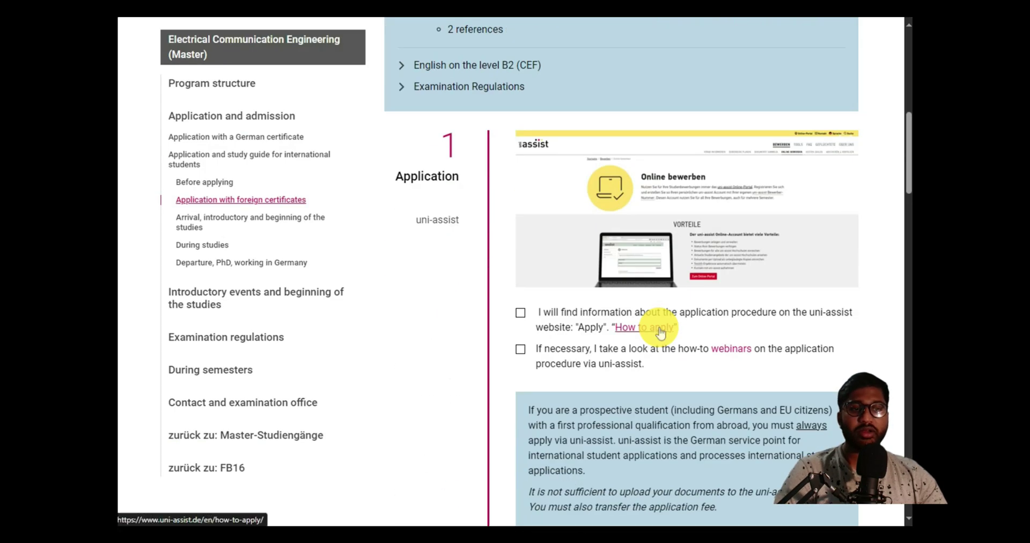
pyautogui.click(660, 332)
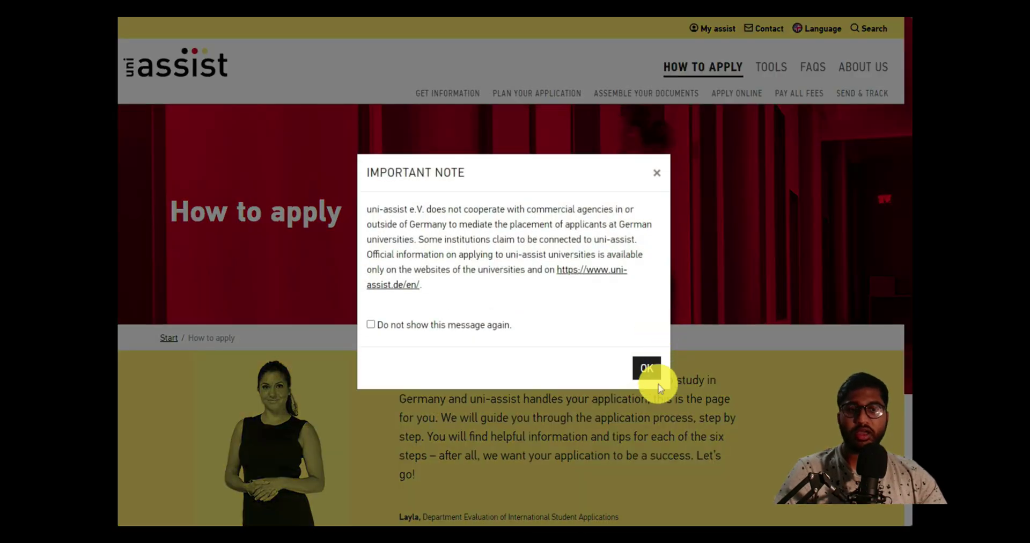
# - Dismiss the note and search My assist for Universität Kassel courses of type Master
pyautogui.click(654, 375)
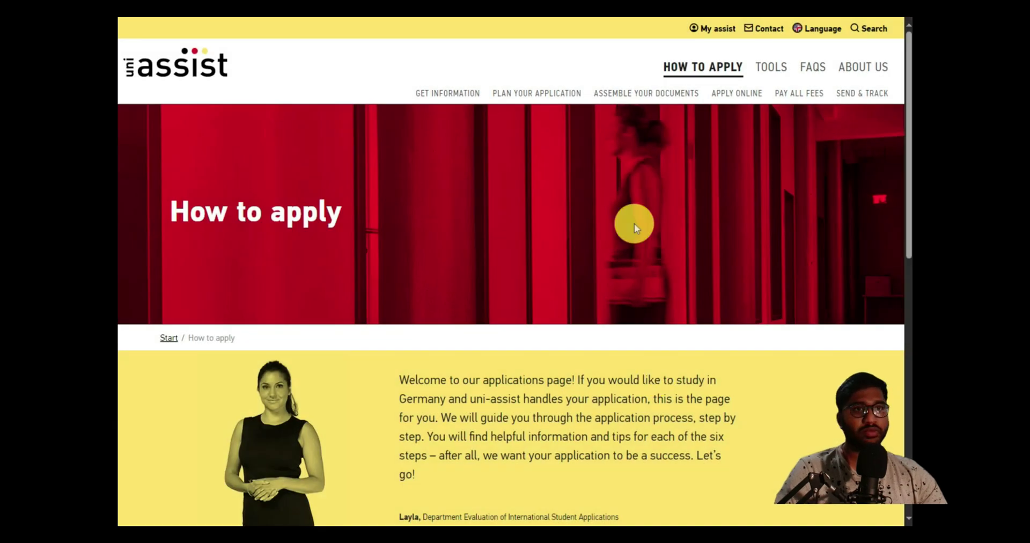
pyautogui.click(712, 30)
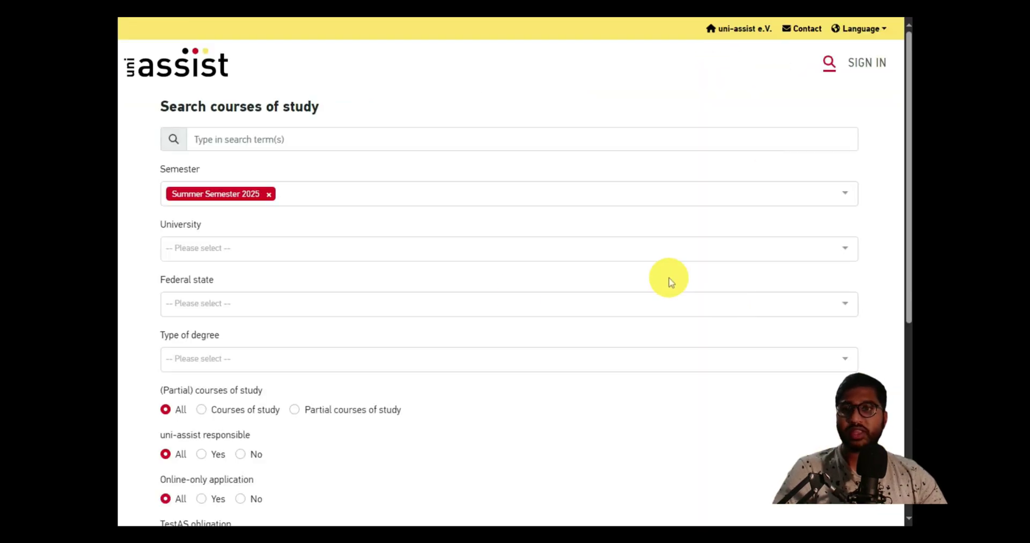
pyautogui.click(352, 250)
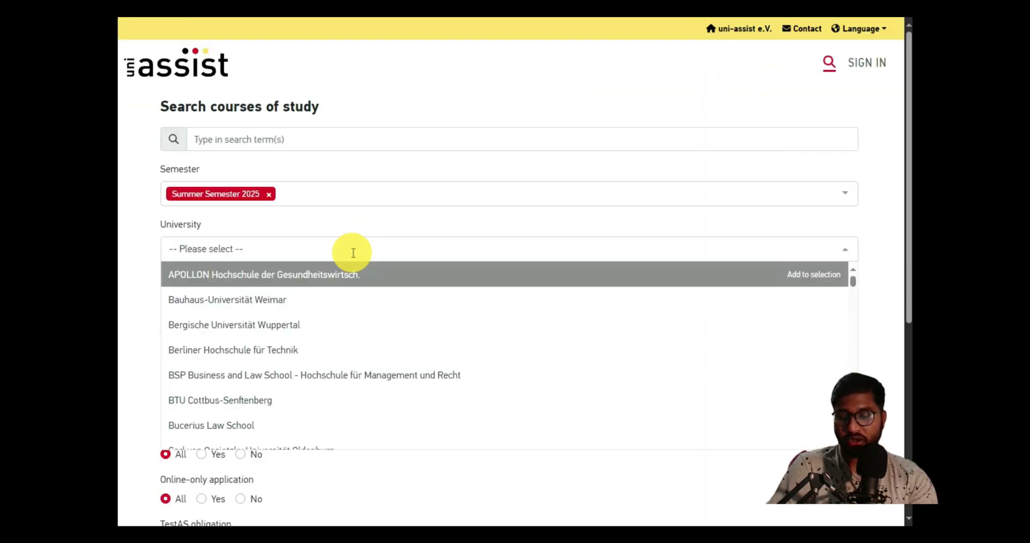
pyautogui.write('kassel')
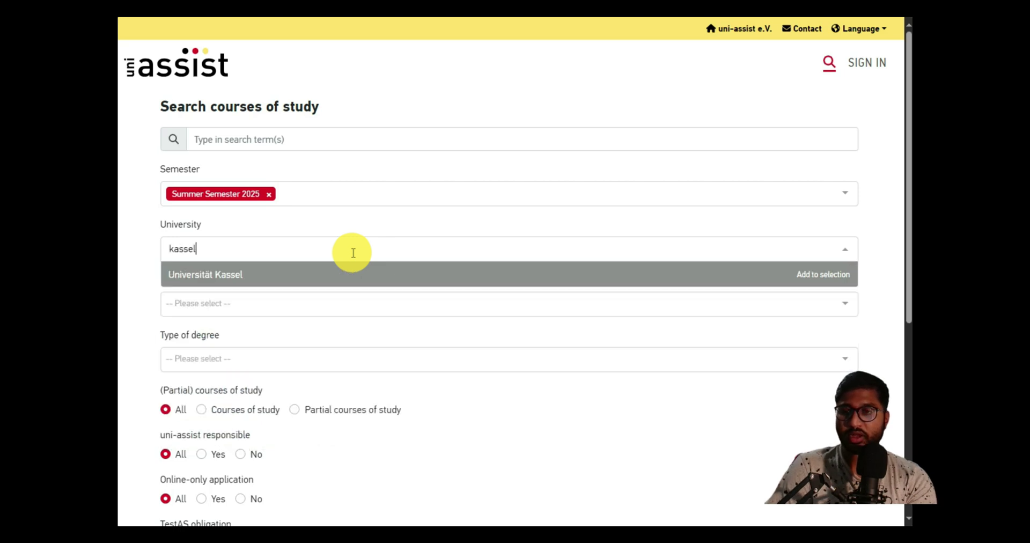
pyautogui.click(361, 271)
pyautogui.scroll(-1, 395, 294)
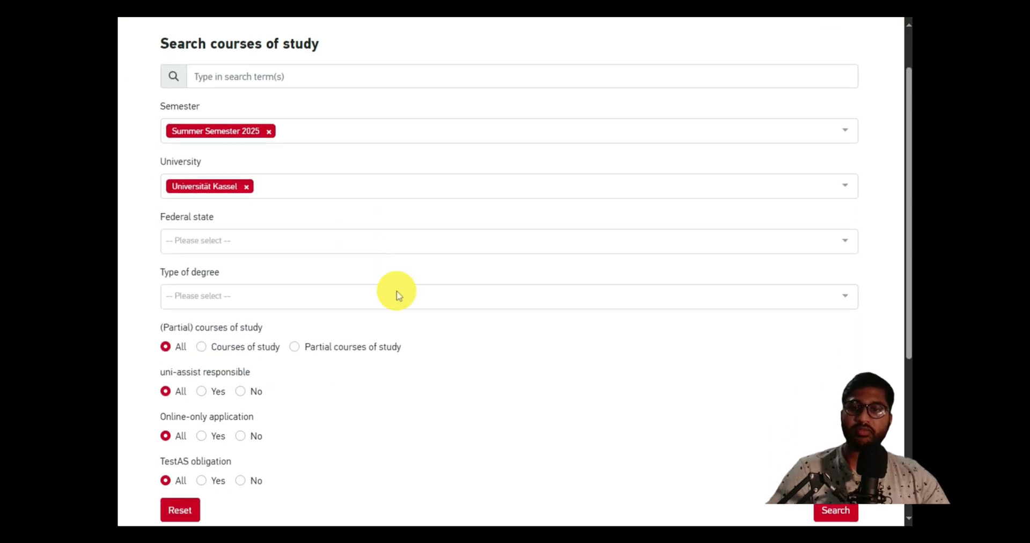
pyautogui.click(365, 298)
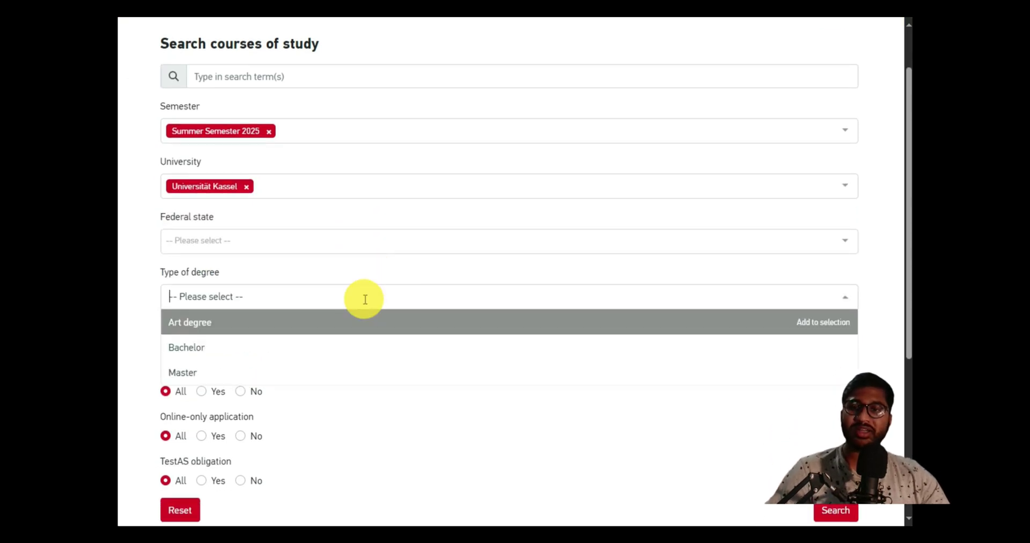
pyautogui.click(288, 367)
pyautogui.click(831, 513)
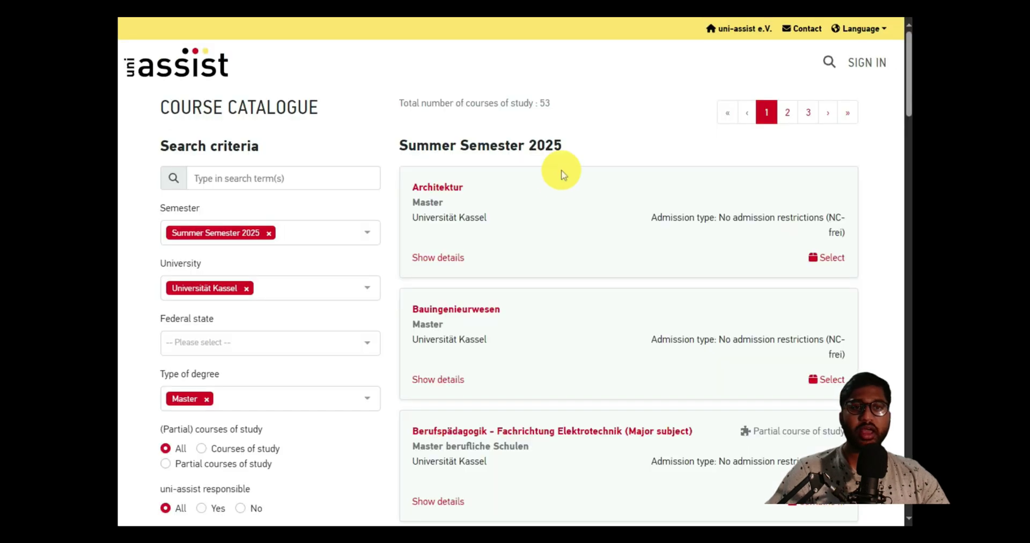
# - Show details for Electrical Communication Engineering and select it, reaching the sign-in page
pyautogui.scroll(-15, 617, 299)
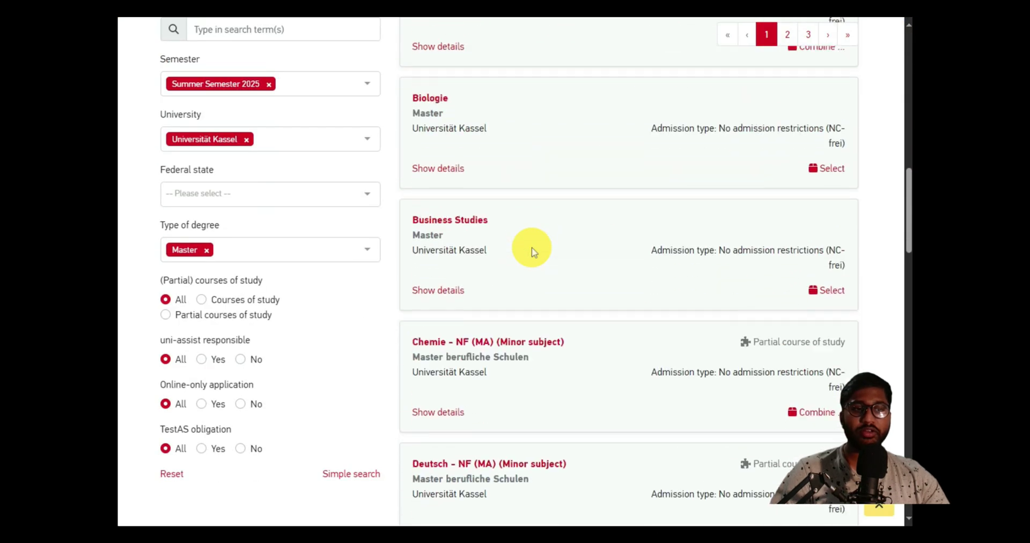
pyautogui.scroll(-5, 533, 252)
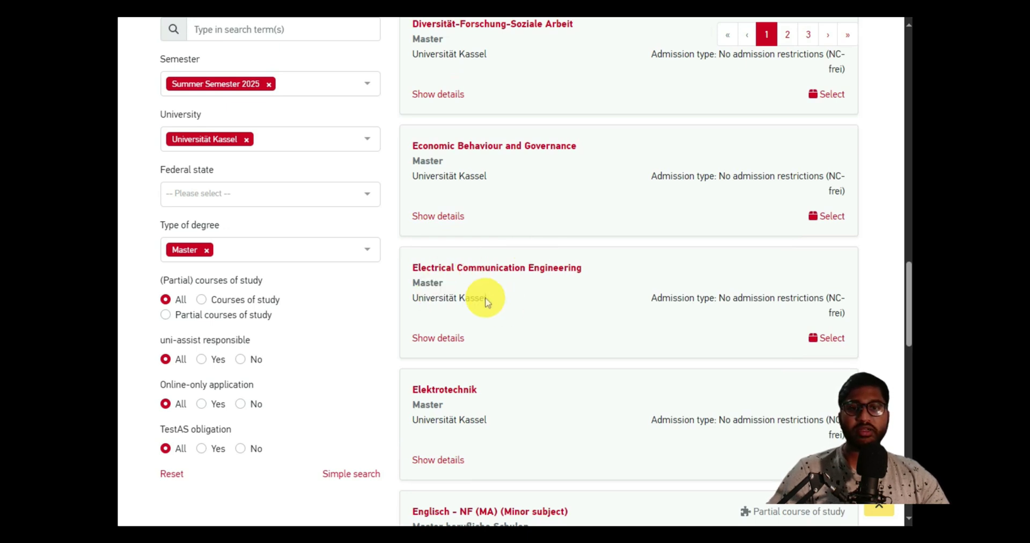
pyautogui.click(442, 339)
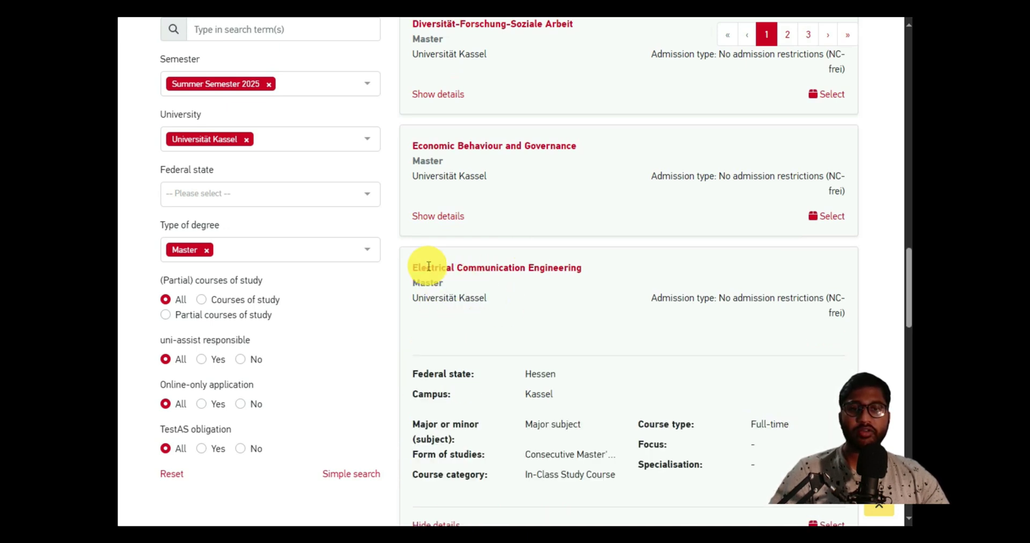
pyautogui.scroll(-2, 561, 269)
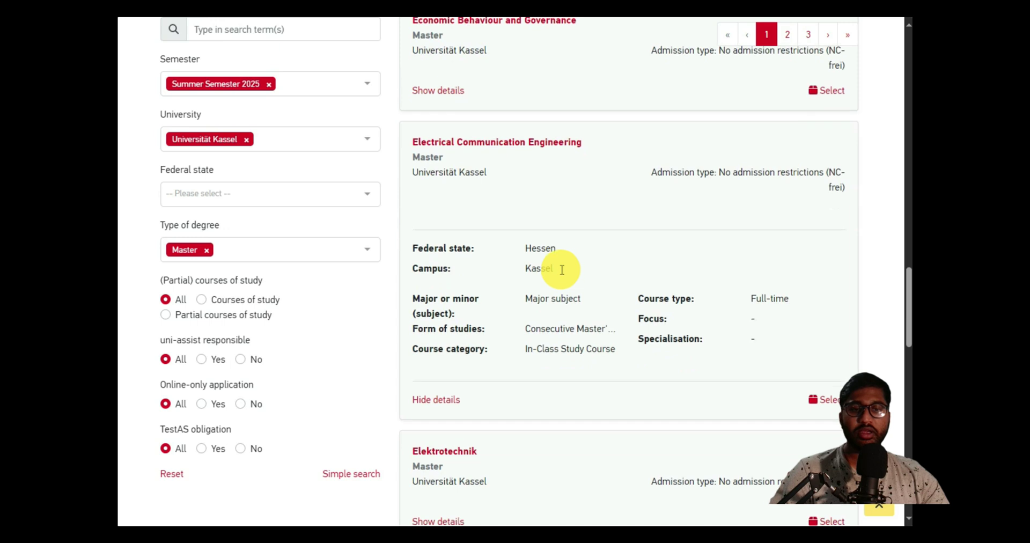
pyautogui.click(829, 400)
pyautogui.scroll(2, 828, 386)
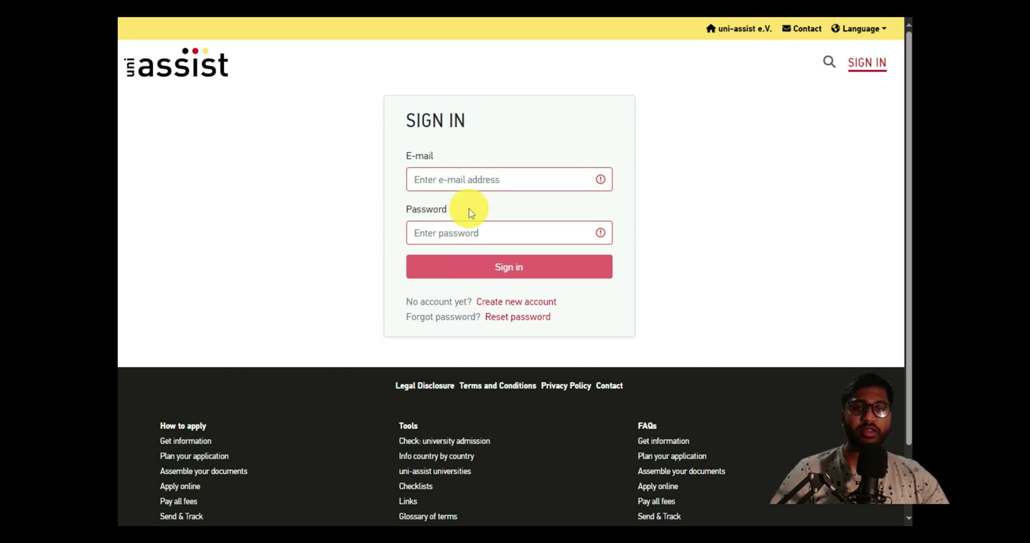
# - Enter the account password, look over the new-account form requirements, and sign in to uni-assist
pyautogui.click(492, 237)
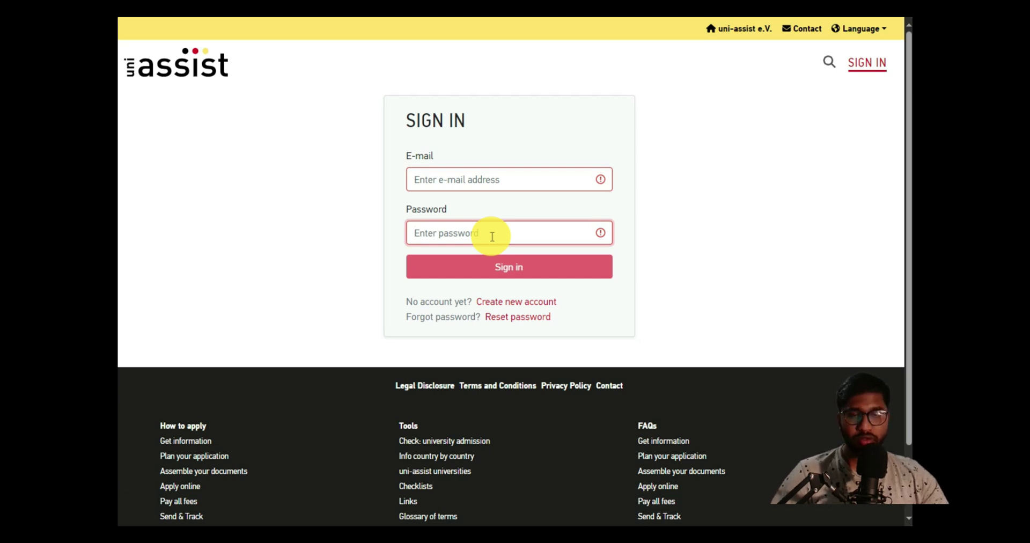
pyautogui.click(501, 301)
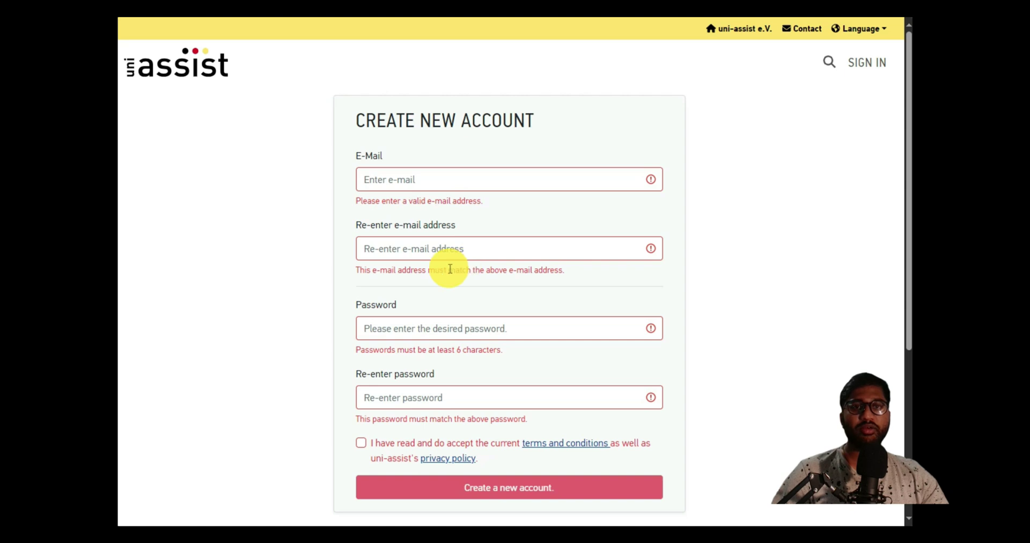
pyautogui.moveTo(356, 153); pyautogui.dragTo(543, 396)
pyautogui.click(791, 414)
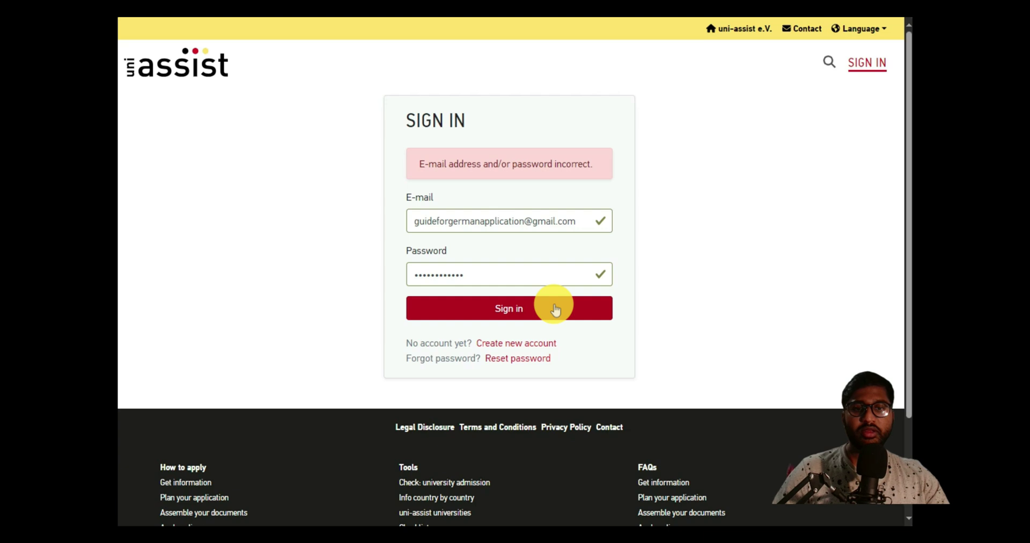
pyautogui.click(554, 310)
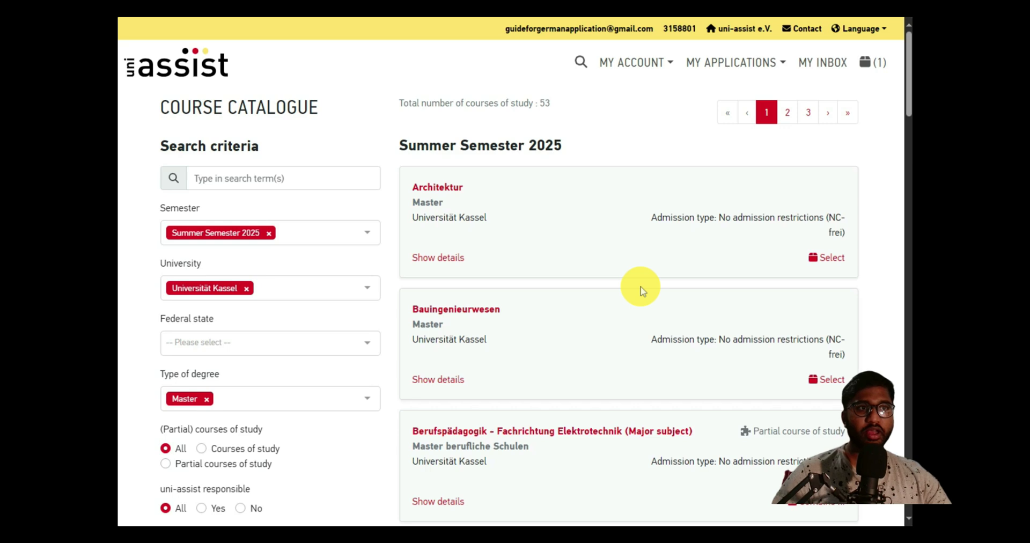
# - Select the Electrical Communication Engineering master's from the Kassel course catalogue
pyautogui.scroll(-20, 642, 290)
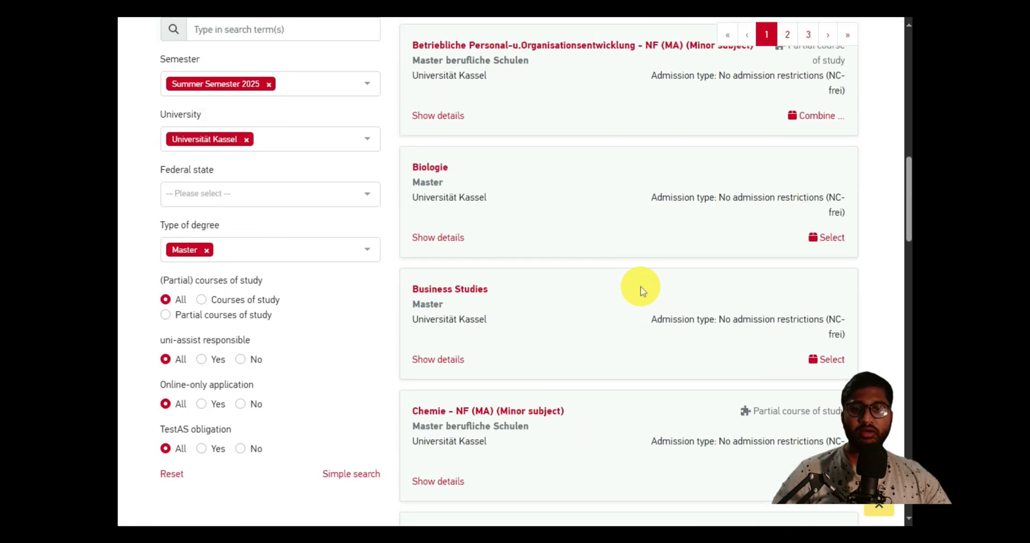
pyautogui.scroll(-5, 643, 290)
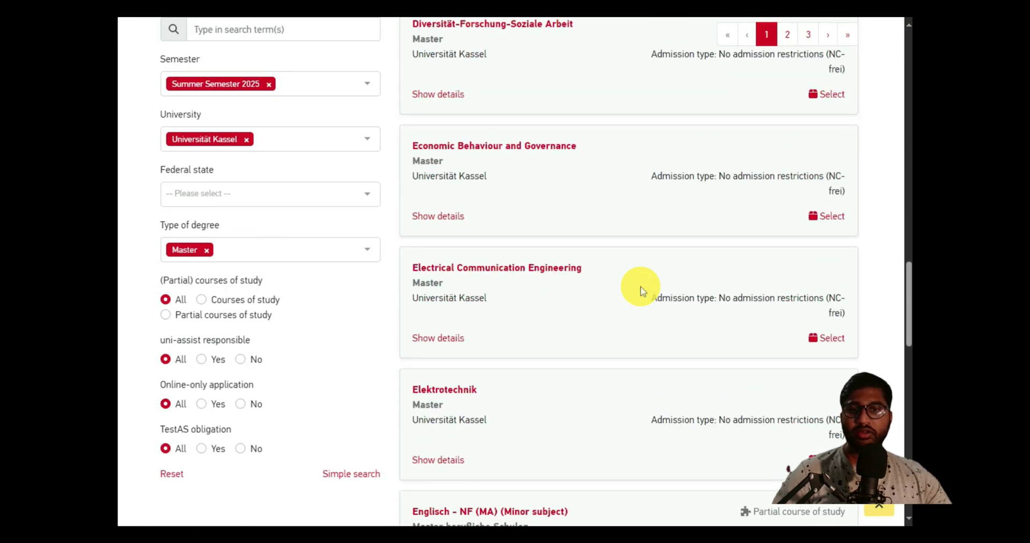
pyautogui.scroll(-13, 643, 290)
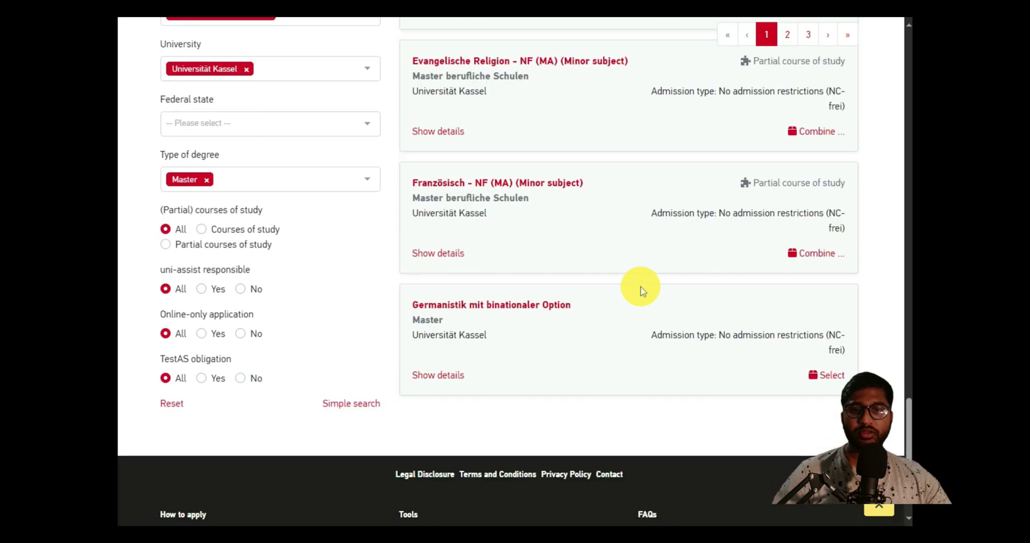
pyautogui.scroll(8, 642, 290)
pyautogui.click(814, 277)
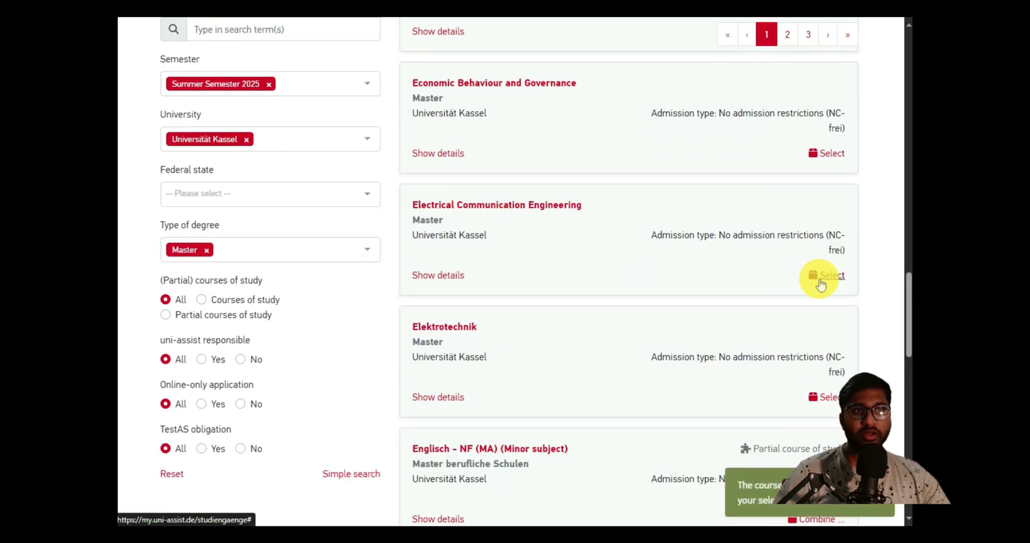
# - Open My Selection List from the cart icon at the top of the page
pyautogui.scroll(20, 809, 231)
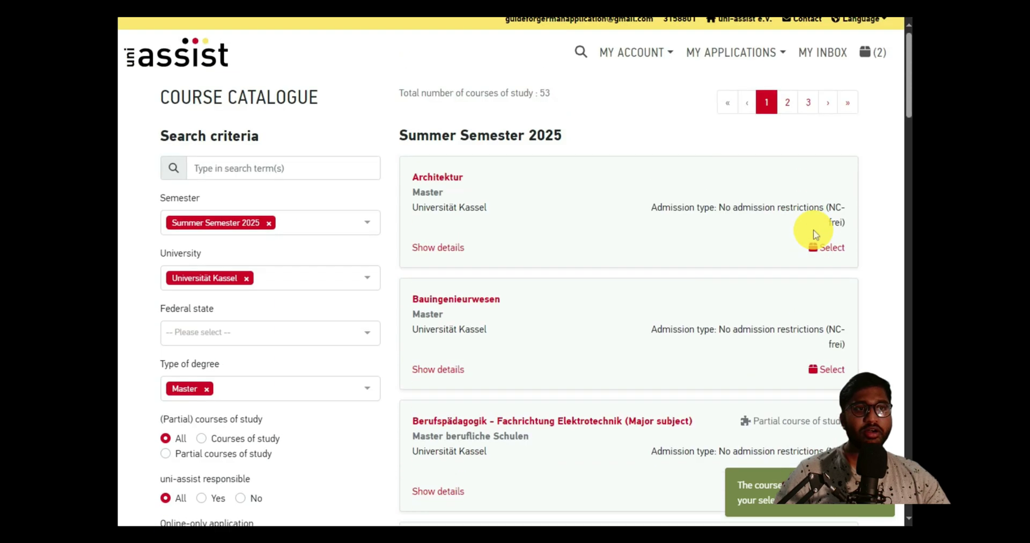
pyautogui.scroll(1, 814, 234)
pyautogui.click(866, 62)
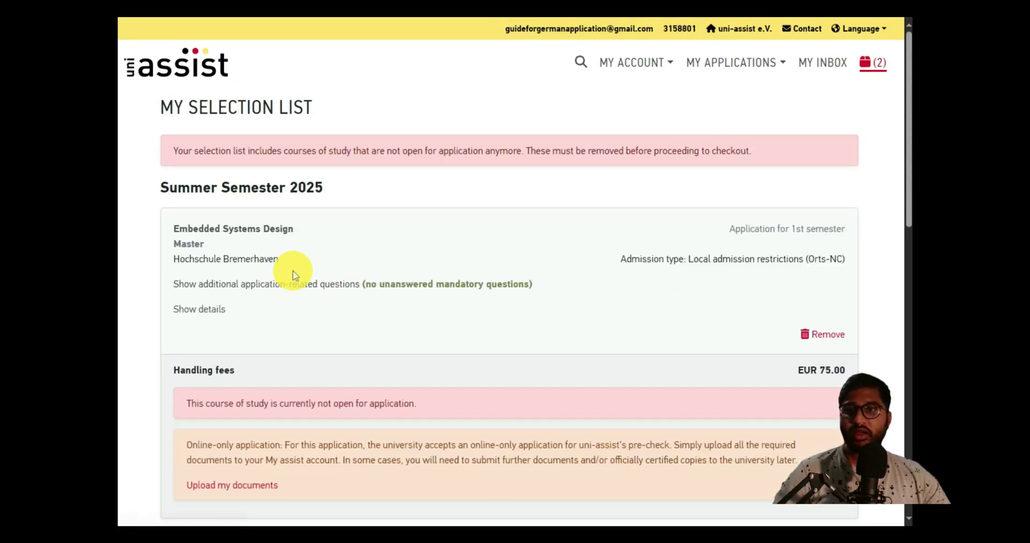
# - Remove the Embedded Systems Design (Hochschule Bremerhaven) entry, leaving EUR 75.00 in handling fees
pyautogui.click(827, 336)
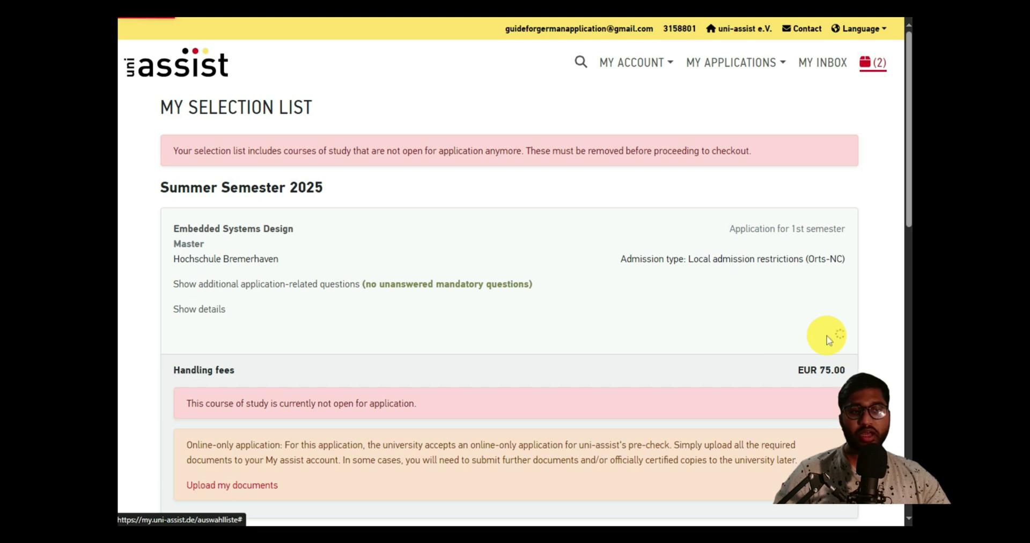
pyautogui.scroll(-2, 829, 339)
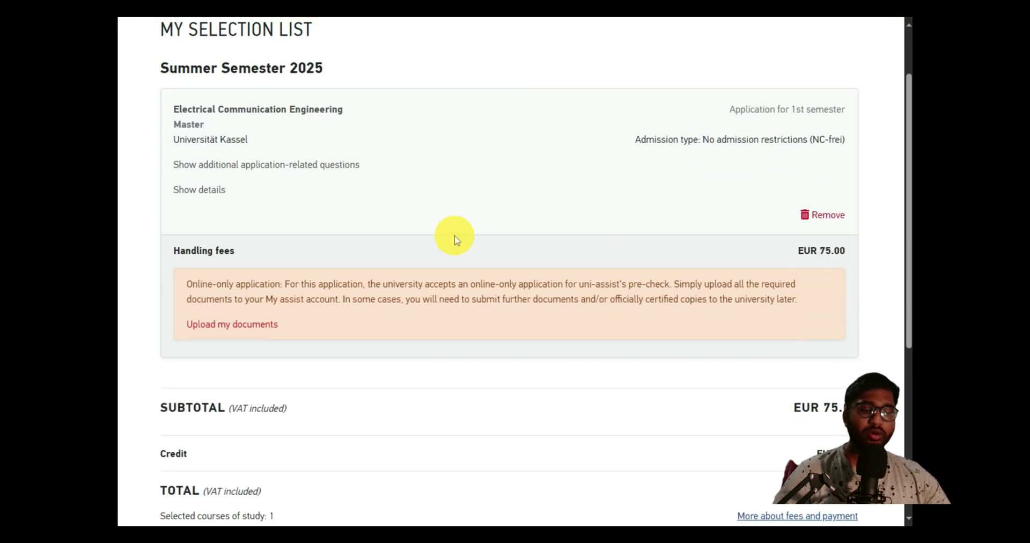
pyautogui.scroll(2, 453, 239)
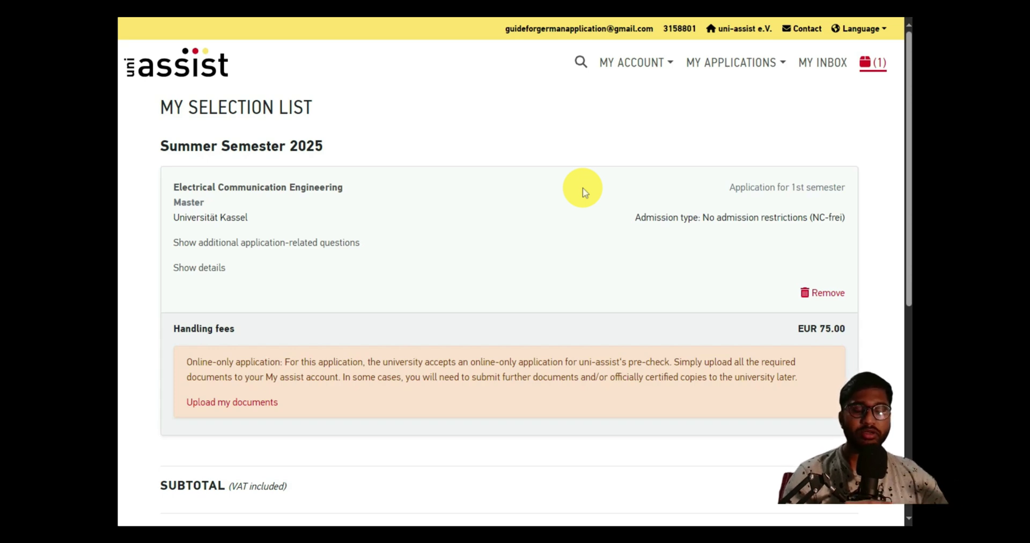
# - Review and close the Electrical Communication Engineering additional questions, then check the EUR 75.00 total
pyautogui.click(308, 244)
pyautogui.scroll(-5, 524, 247)
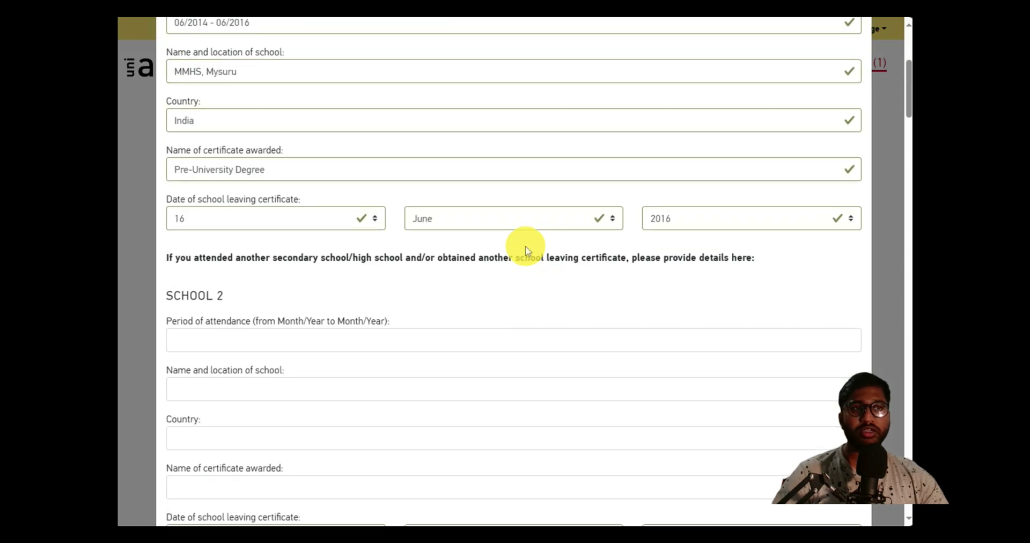
pyautogui.scroll(5, 525, 245)
pyautogui.click(857, 55)
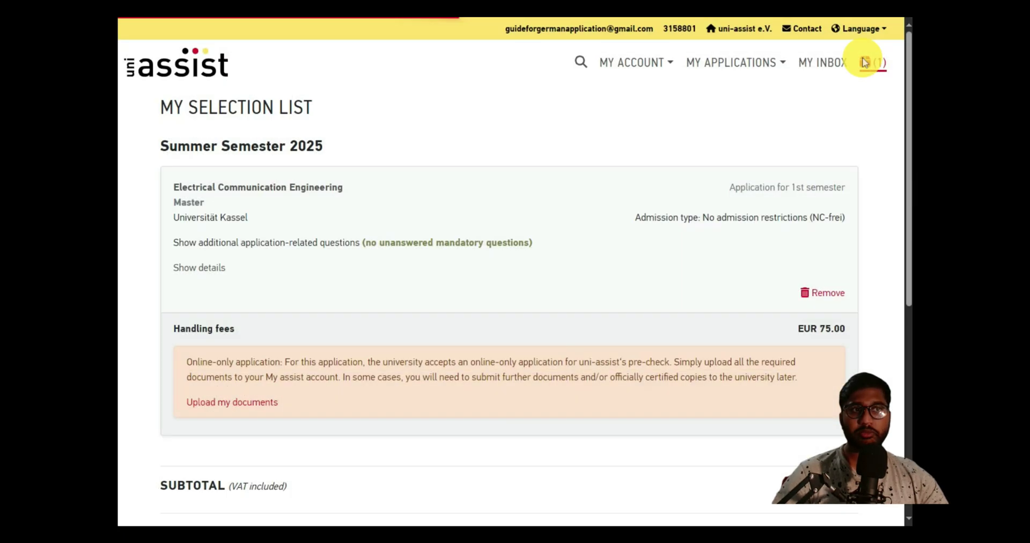
pyautogui.scroll(-1, 245, 377)
pyautogui.scroll(-1, 245, 377)
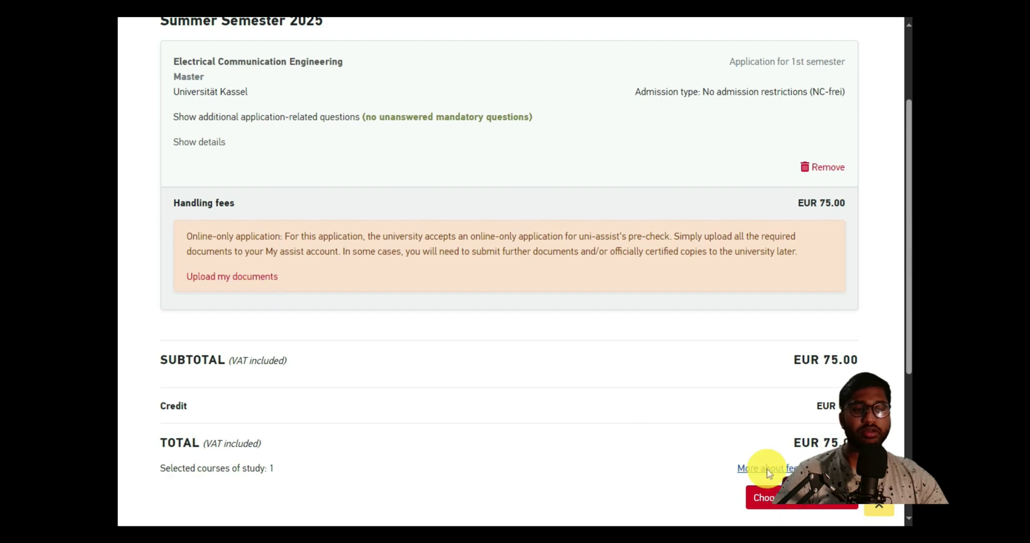
pyautogui.scroll(2, 640, 352)
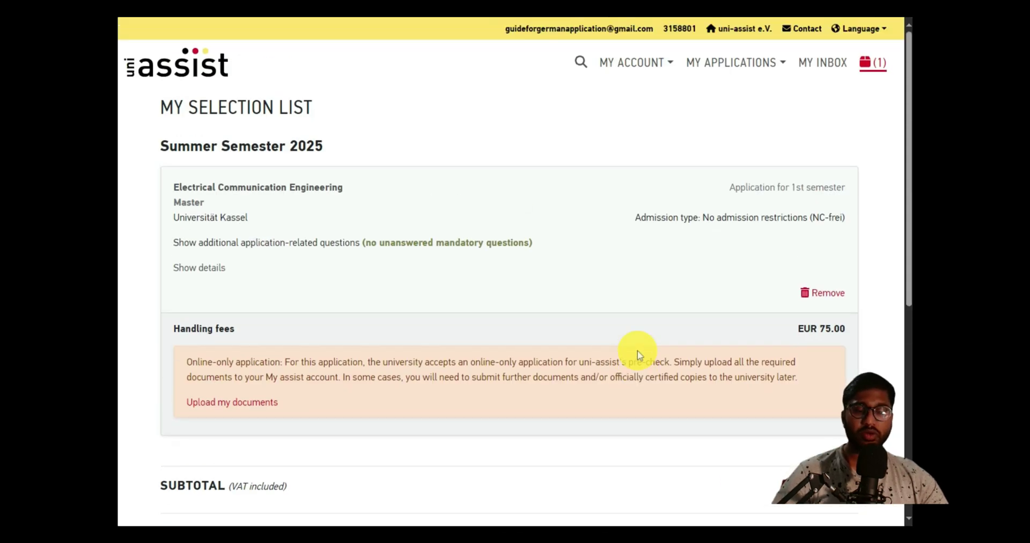